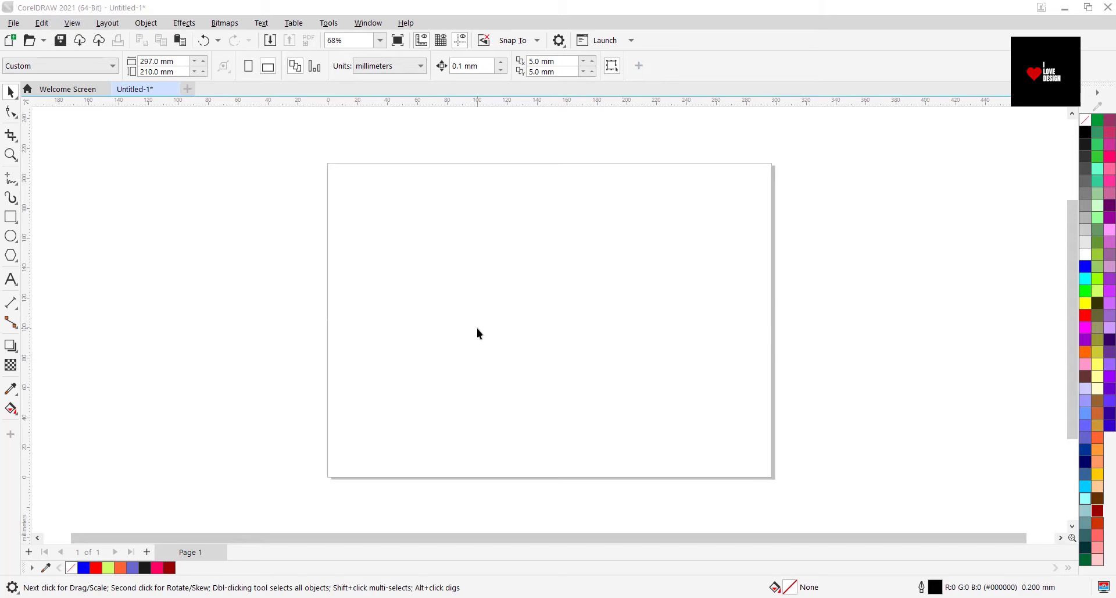
# Step: Add a line of artistic text reading "I love design" on the page
pyautogui.click(17, 283)
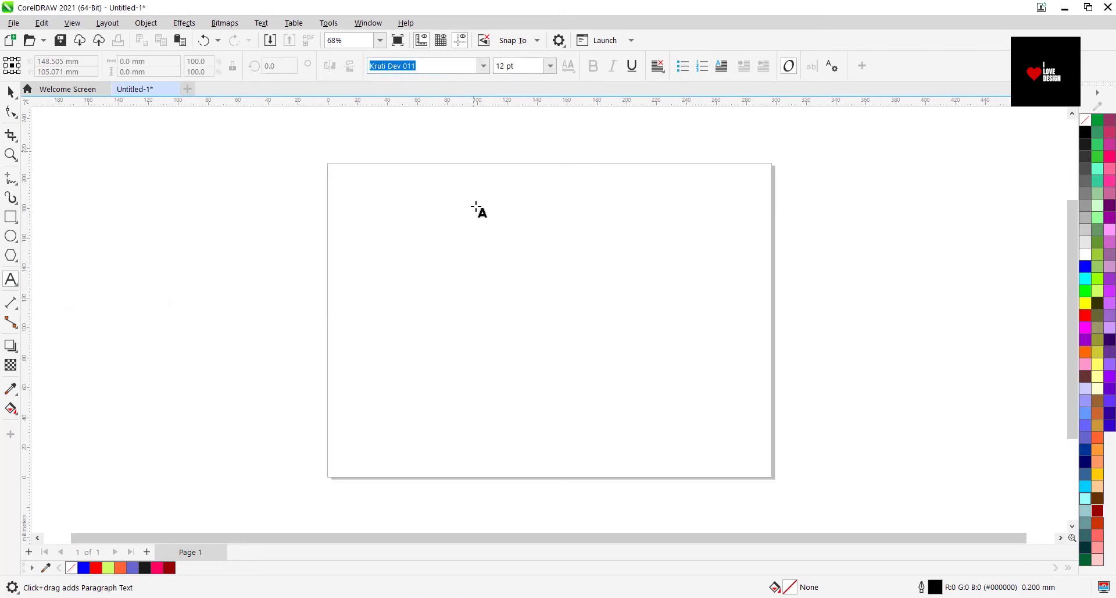
pyautogui.click(417, 293)
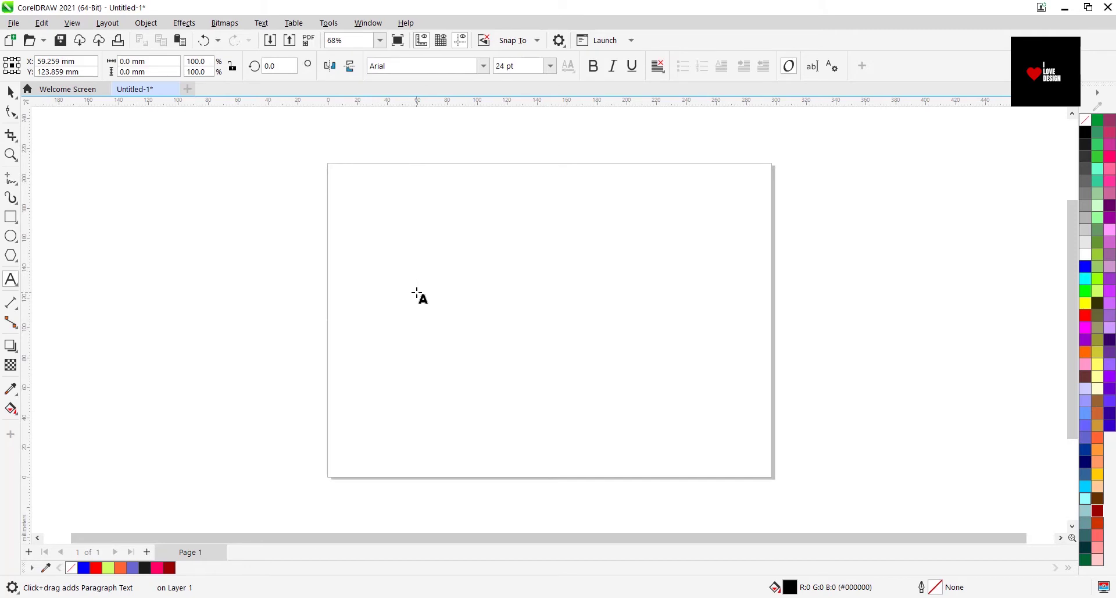
pyautogui.write('I love design')
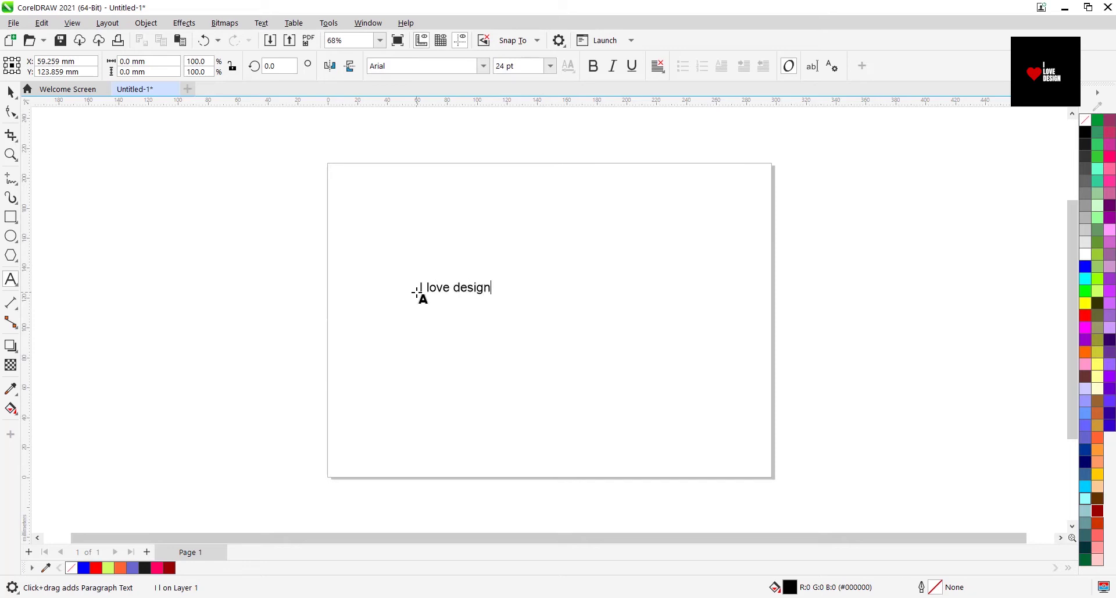
# Step: Change the font of the whole "I love design" text to Kruti Dev 011
pyautogui.hotkey('ctrl', 'a')
pyautogui.click(446, 66)
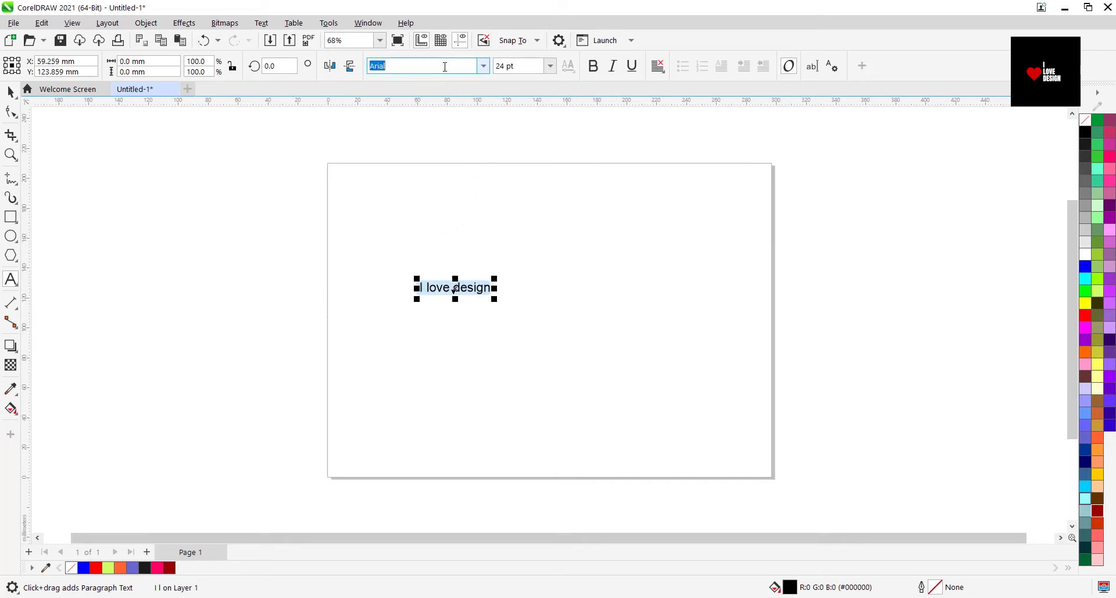
pyautogui.write('Kruti Dev 011')
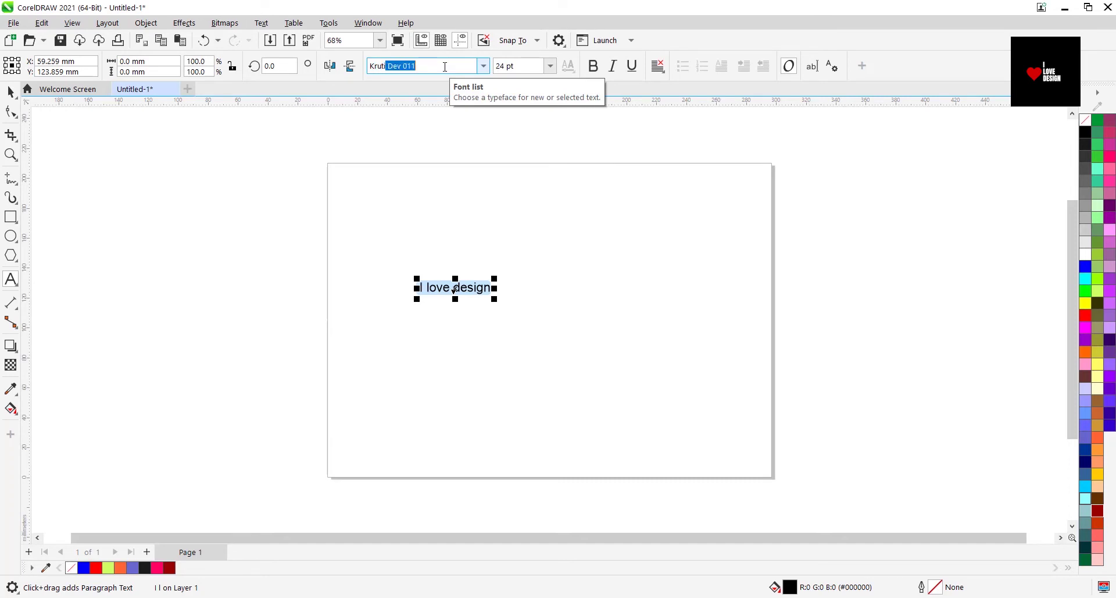
pyautogui.press('Return')
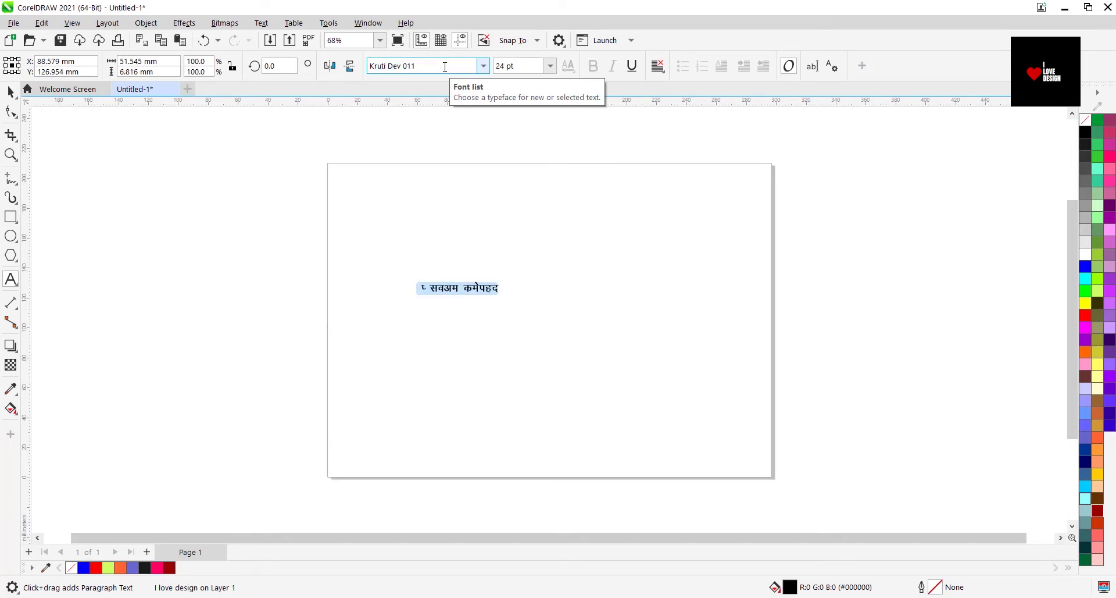
# Step: Enlarge the text to about 209 mm wide and shift it slightly up and left on the page
pyautogui.hotkey('ctrl', 'space')
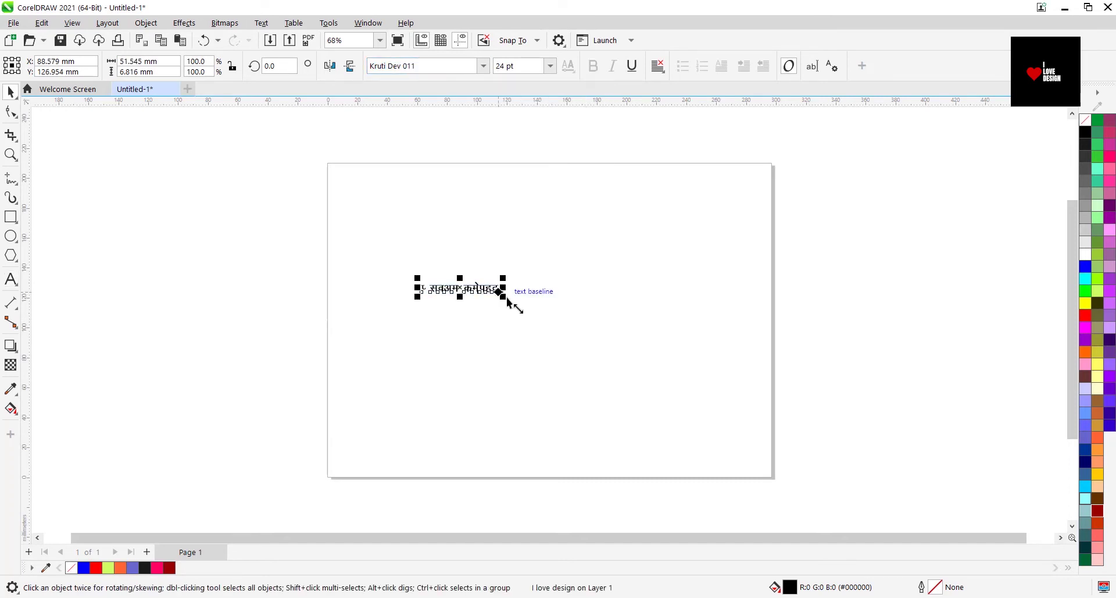
pyautogui.moveTo(511, 296); pyautogui.dragTo(717, 417)
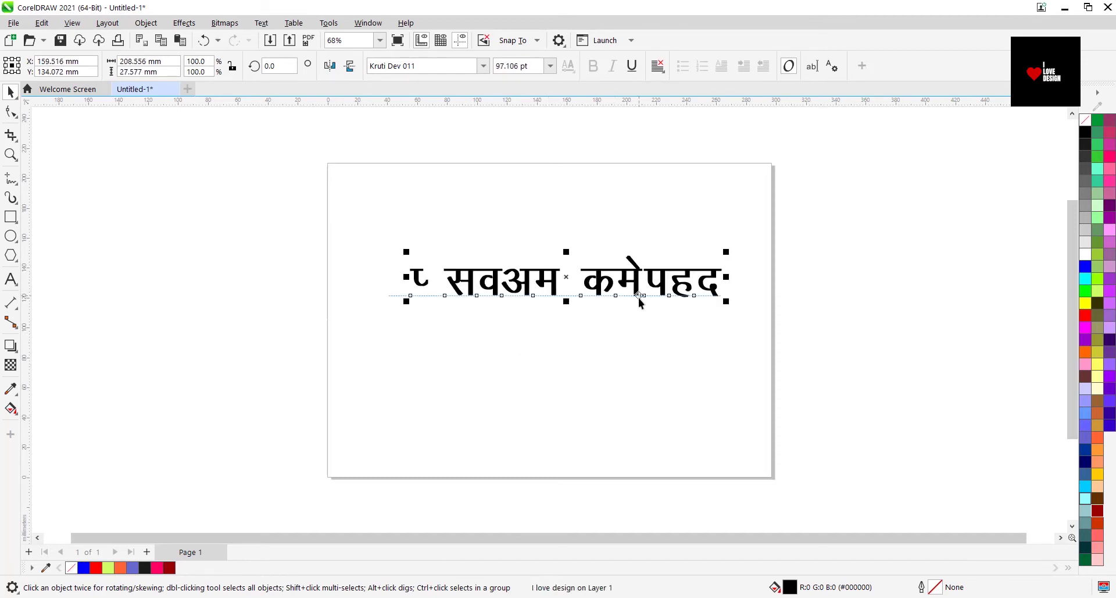
pyautogui.moveTo(566, 276); pyautogui.dragTo(531, 263)
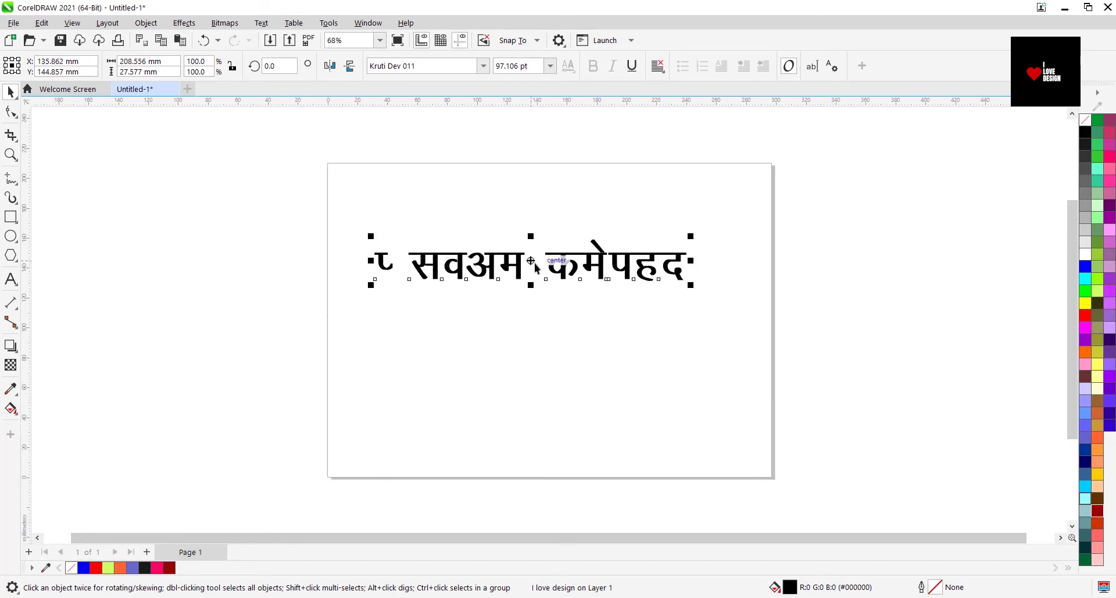
# Step: Move the text up over the page's top edge and delete it
pyautogui.moveTo(531, 262); pyautogui.dragTo(543, 174)
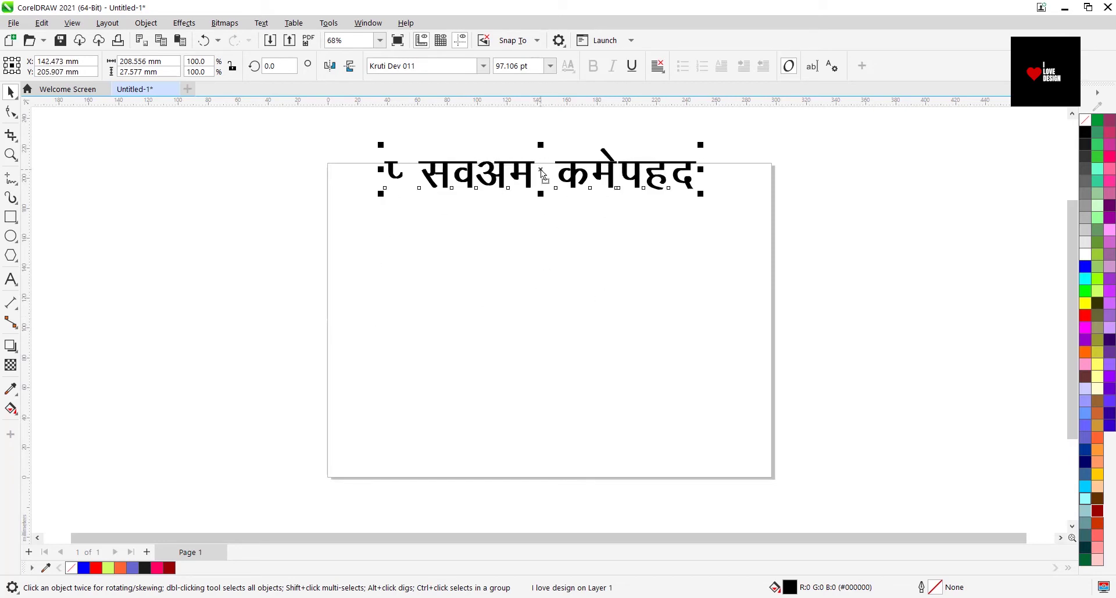
pyautogui.press('Delete')
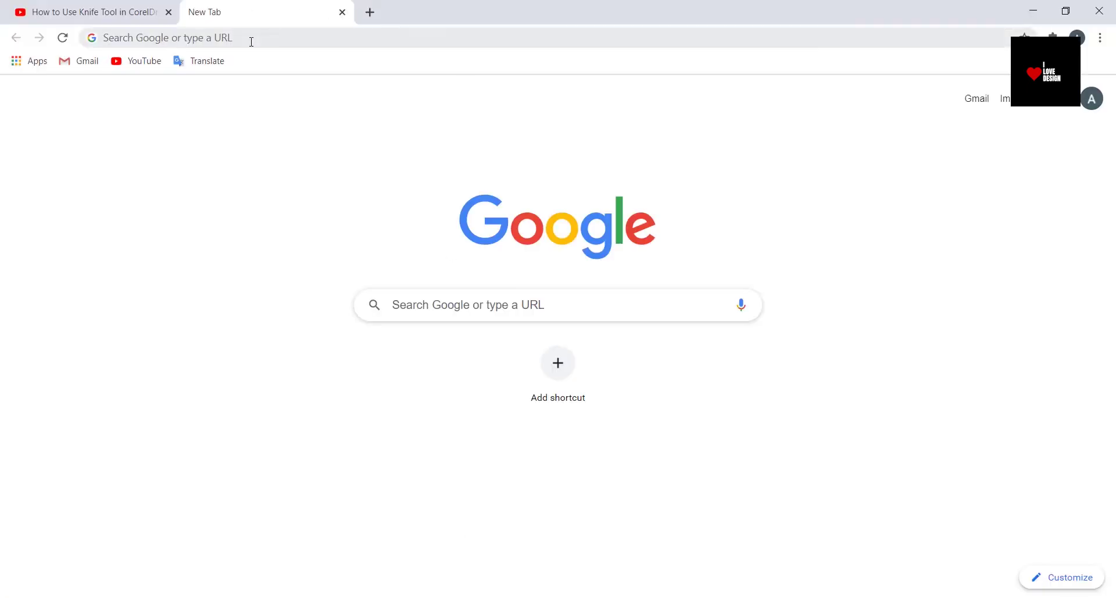
# Step: Switch to Chrome, open the Hindi Google Input Tools try-out page by searching "google input tools hindi", and view its language list
pyautogui.click(250, 39)
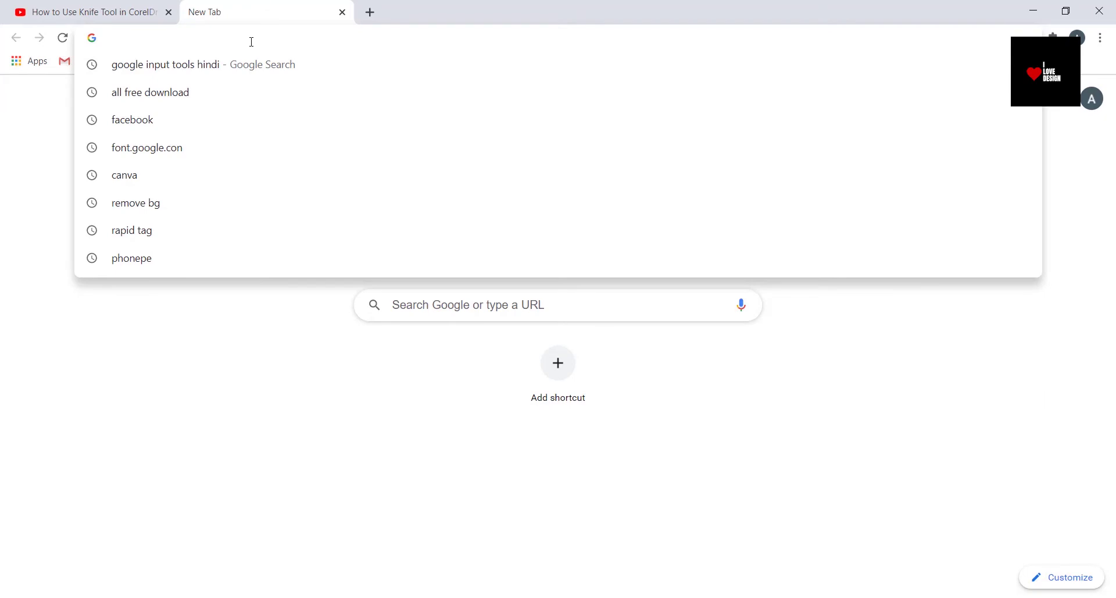
pyautogui.click(191, 70)
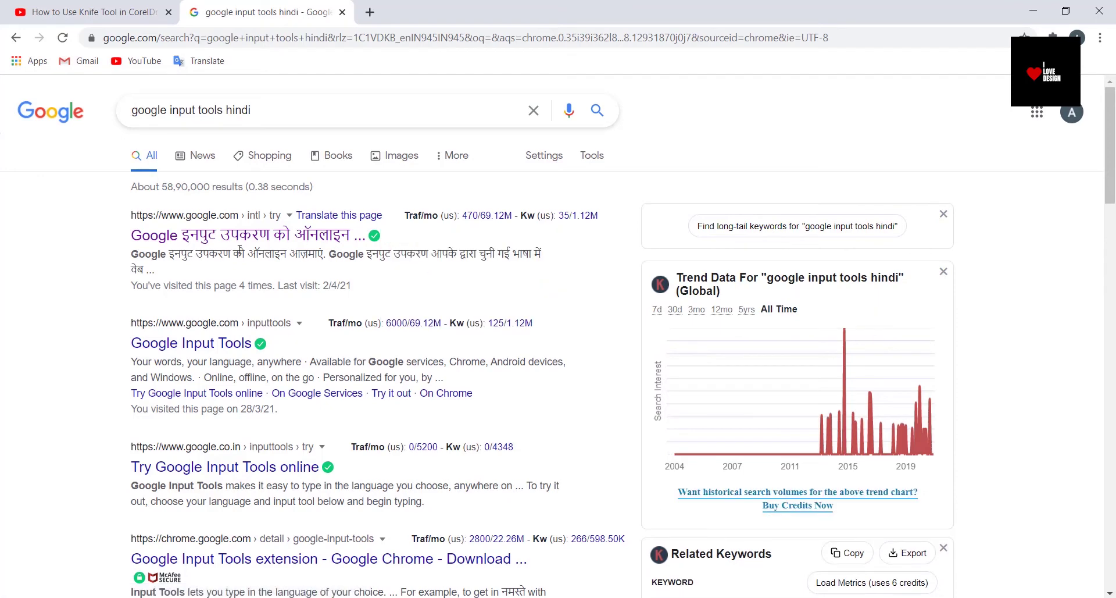
pyautogui.click(224, 233)
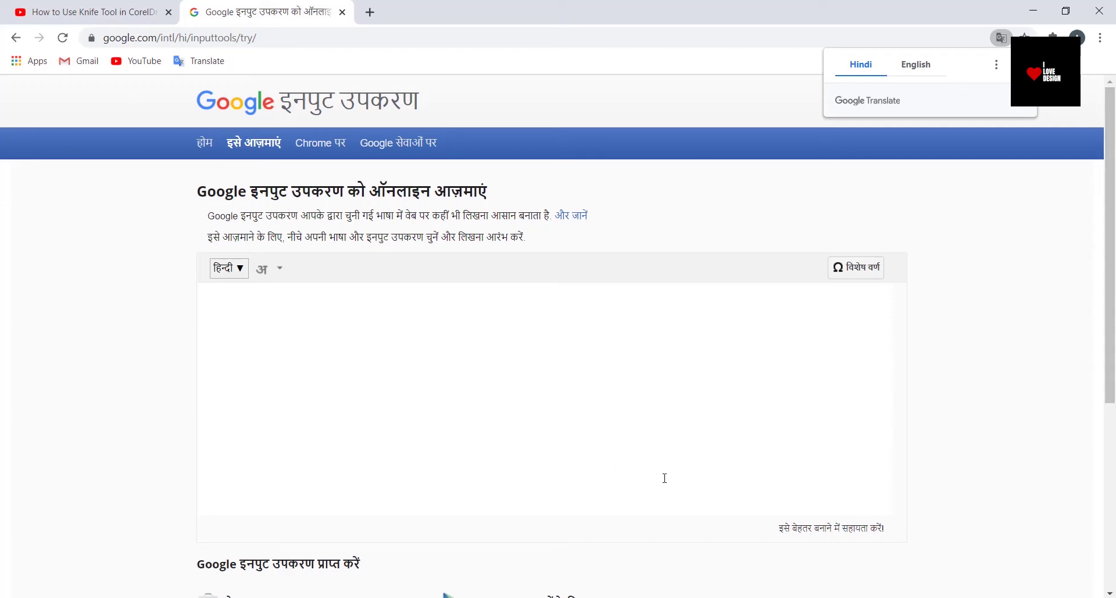
pyautogui.click(243, 273)
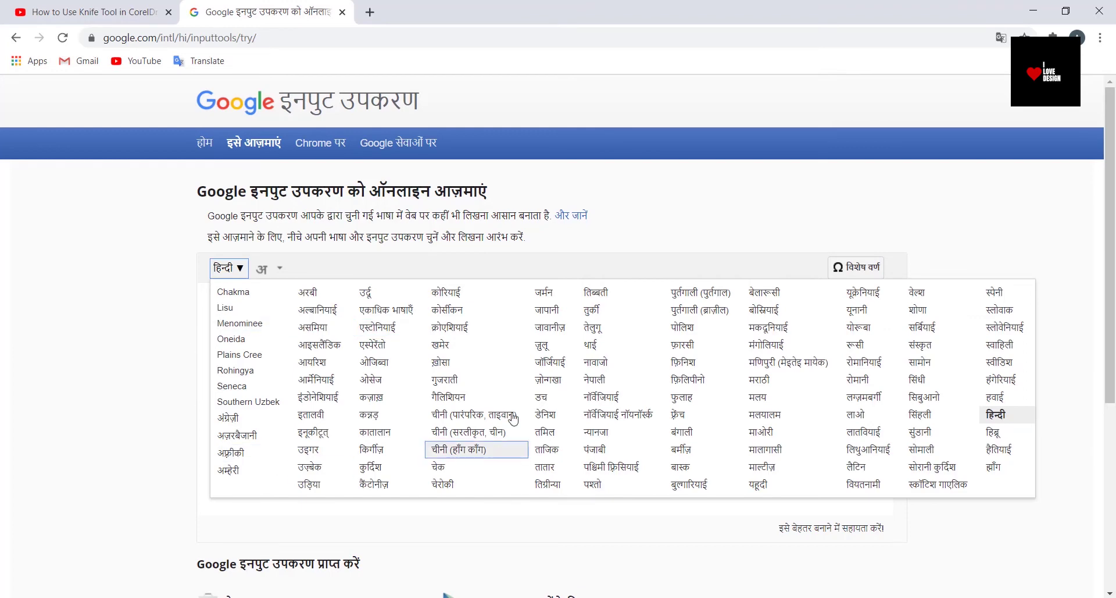
pyautogui.click(141, 299)
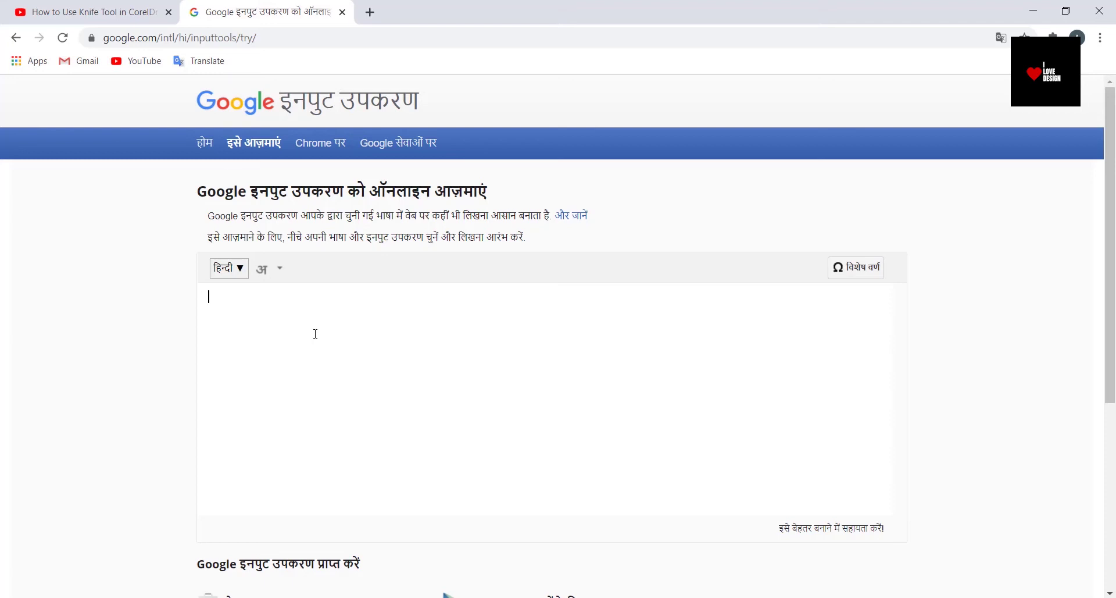
# Step: Write "हिंदी कैसे" in the Hindi input area by transliterating "hindi kaise", correcting the mistyped second word
pyautogui.click(317, 332)
pyautogui.write('hindi')
pyautogui.write('asie')
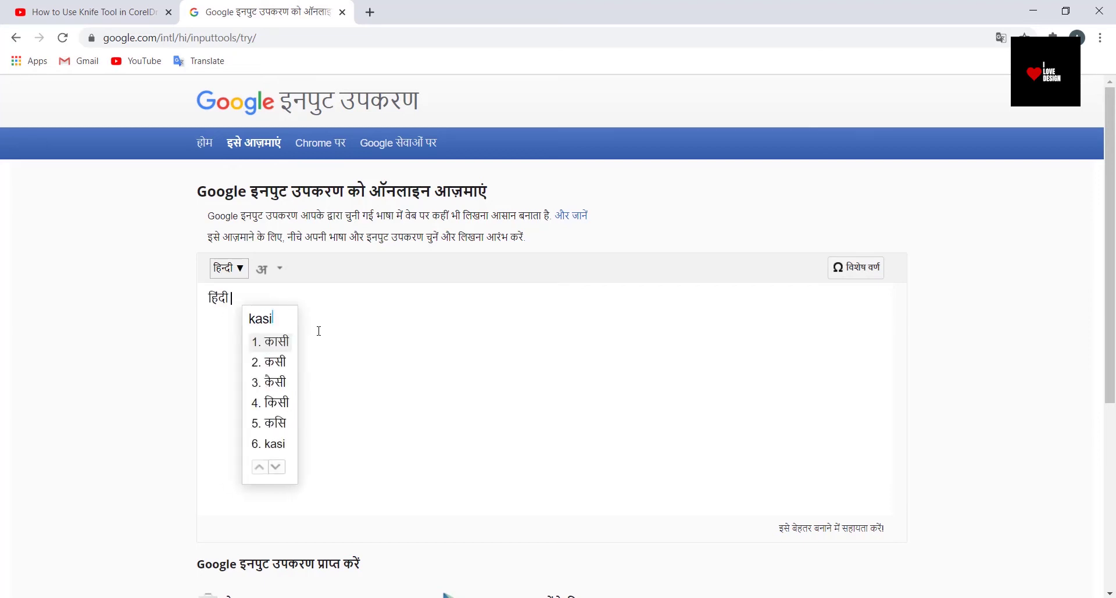
pyautogui.press('Return')
pyautogui.press('BackSpace')
pyautogui.press('BackSpace')
pyautogui.press('BackSpace')
pyautogui.press('BackSpace')
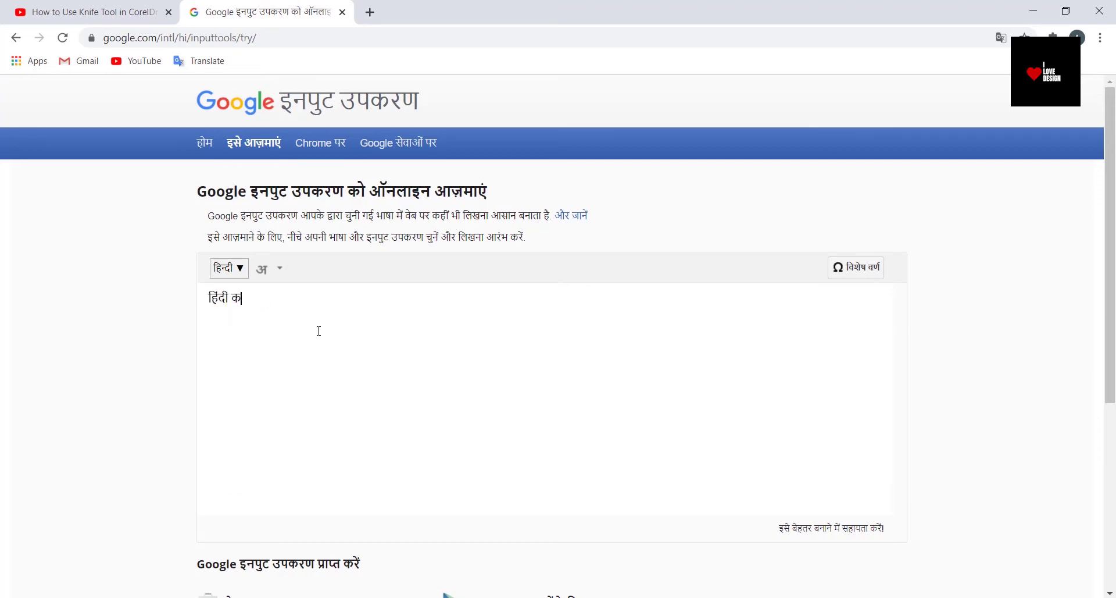
pyautogui.write('kaise')
pyautogui.press('Return')
# Step: Complete the Hindi sentence with "टाइप करे" by transliterating "type kare"
pyautogui.write('type')
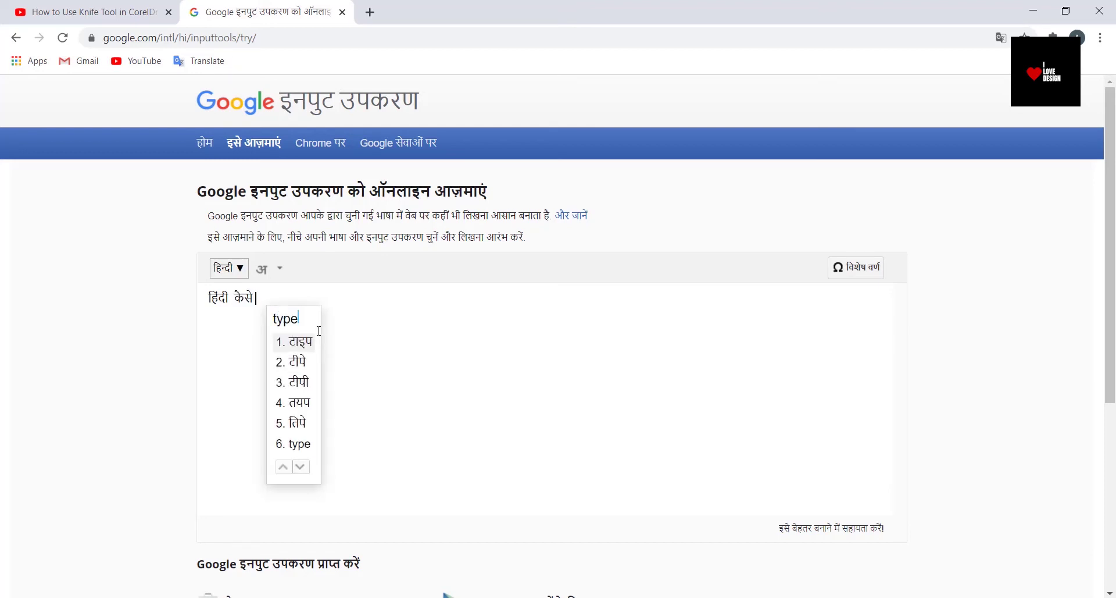
pyautogui.press('space')
pyautogui.write('kare')
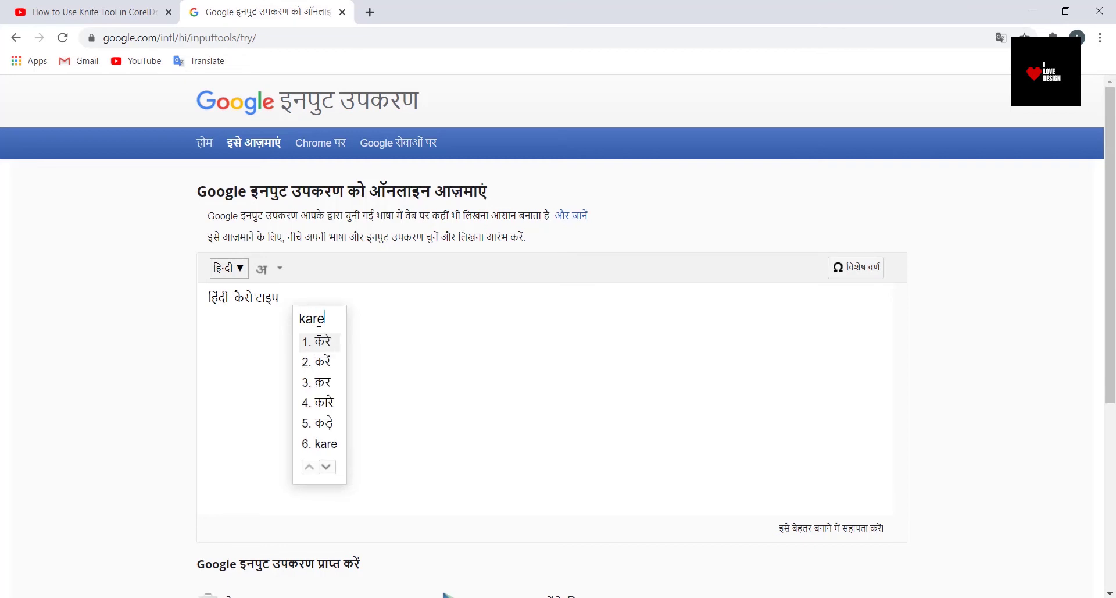
pyautogui.press('Return')
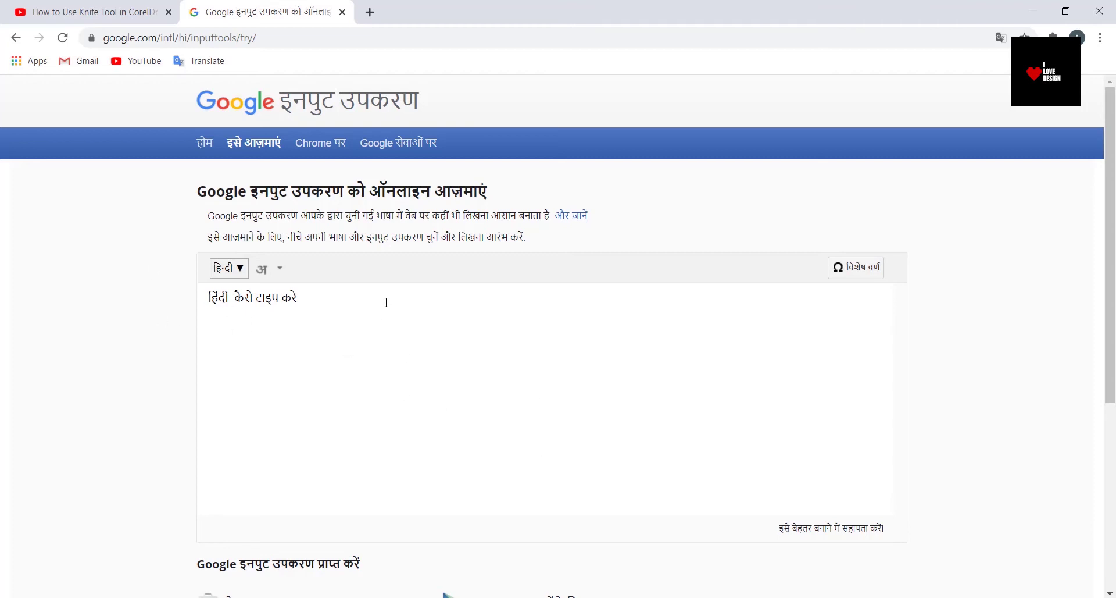
# Step: Copy the whole sentence "हिंदी कैसे टाइप करे" from the input area
pyautogui.tripleClick(215, 299)
pyautogui.rightClick(262, 299)
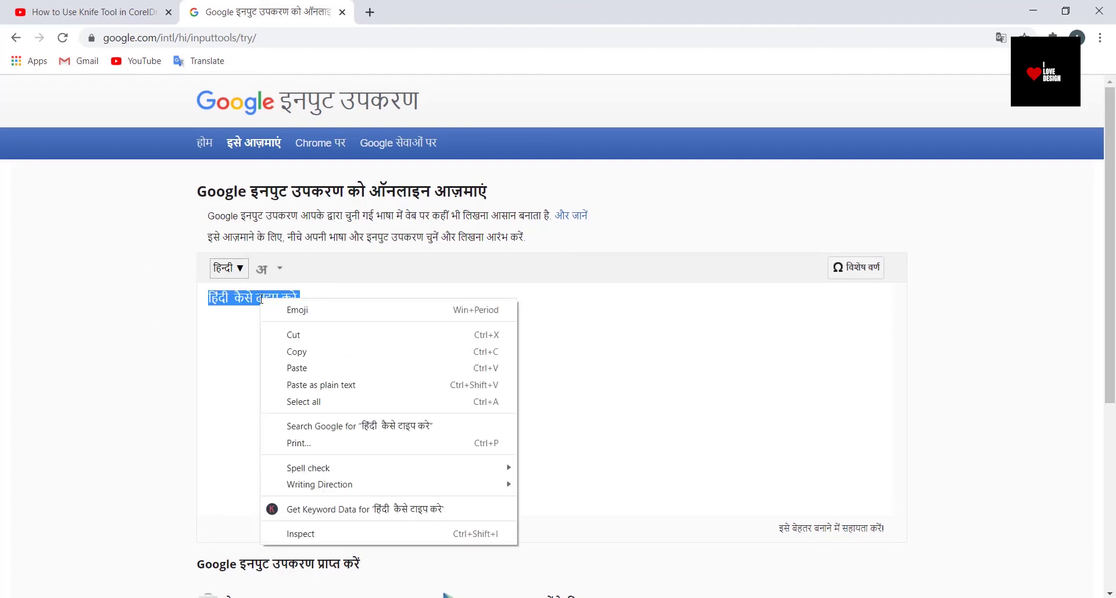
pyautogui.click(287, 349)
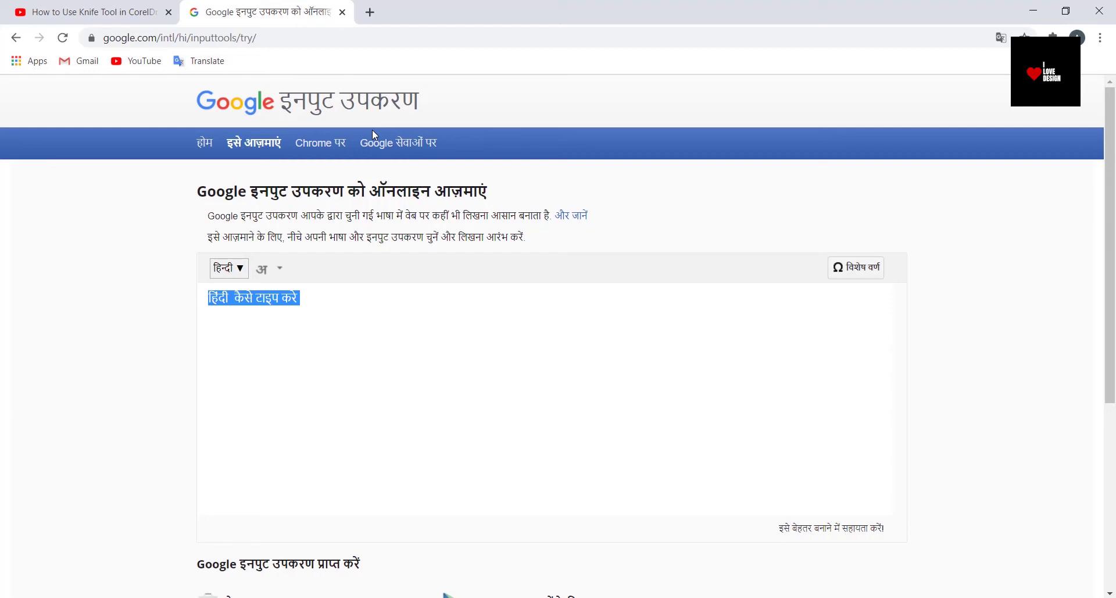
# Step: Search for "font.google.con" in a new browser tab and open the Google Fonts browse page
pyautogui.click(373, 19)
pyautogui.click(367, 38)
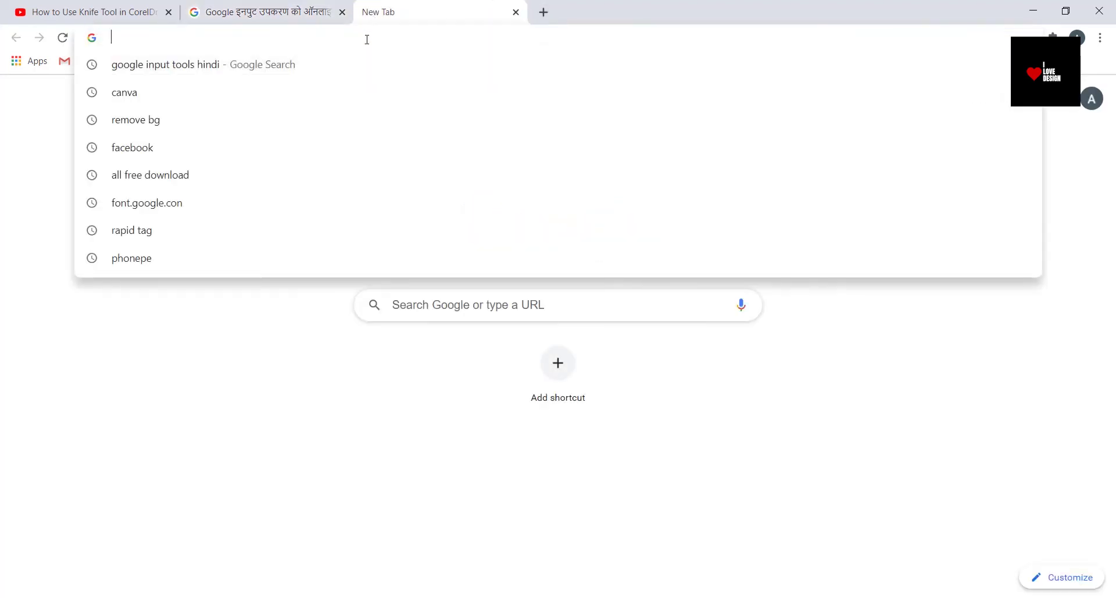
pyautogui.write('font.google.con')
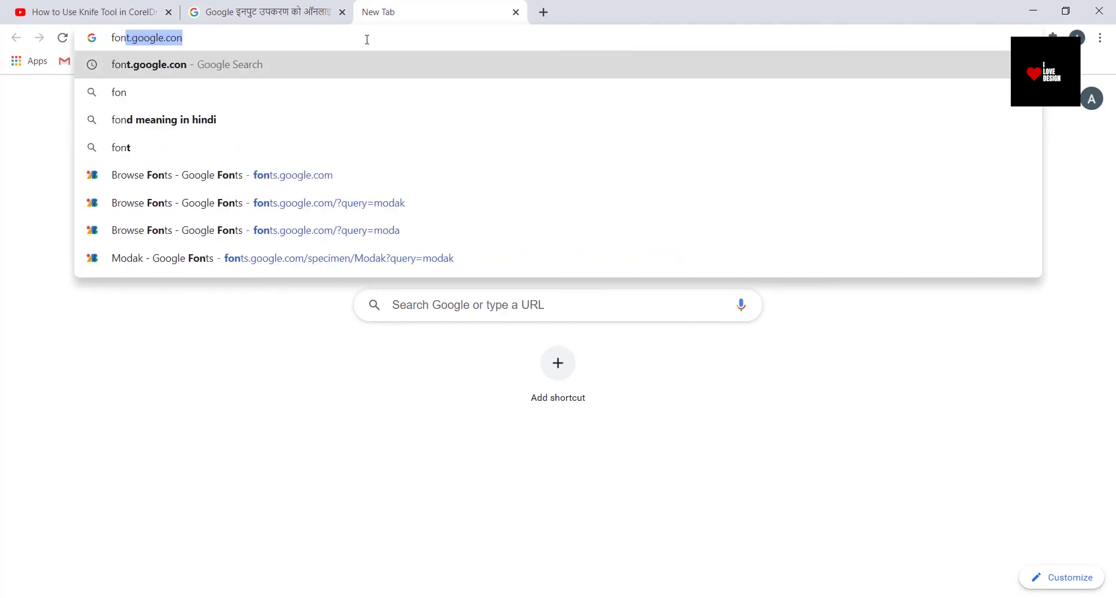
pyautogui.press('Return')
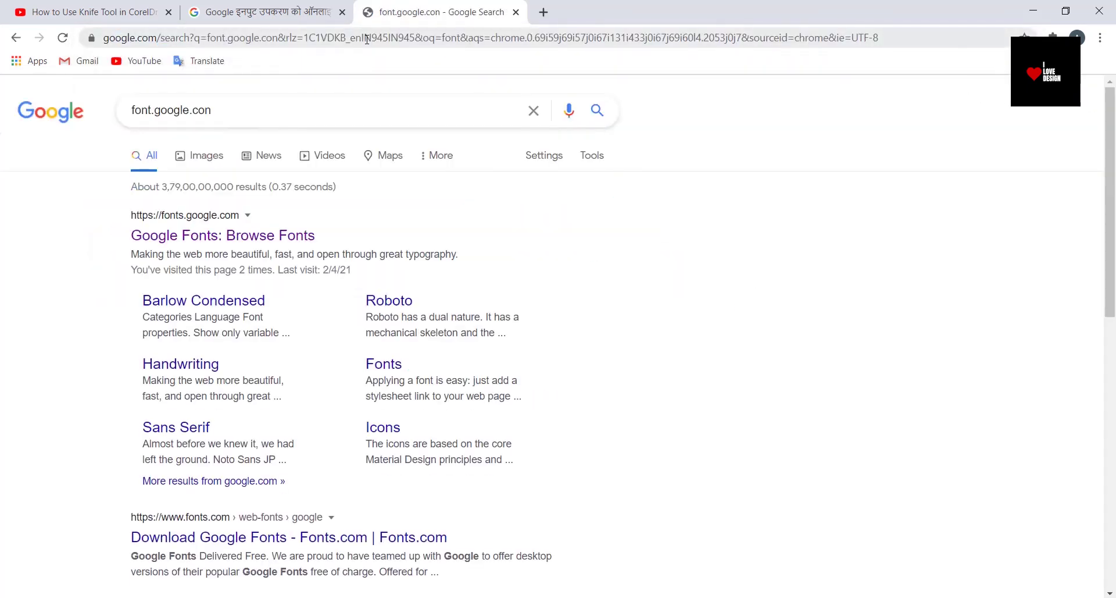
pyautogui.click(250, 236)
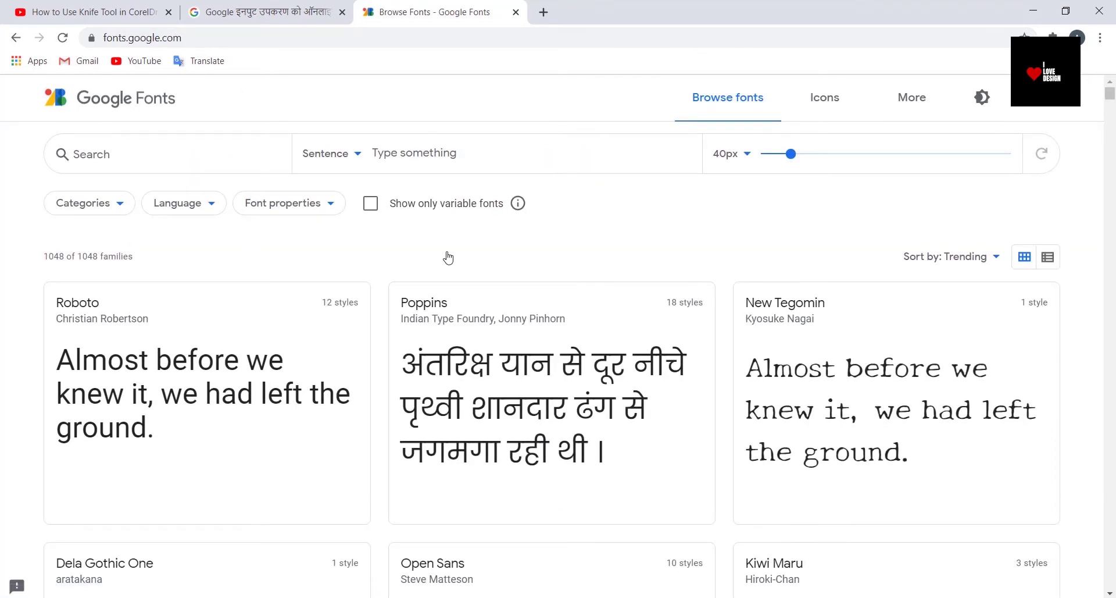
# Step: Browse the Google Fonts catalogue for font families with Hindi sample text
pyautogui.scroll(-3, 448, 257)
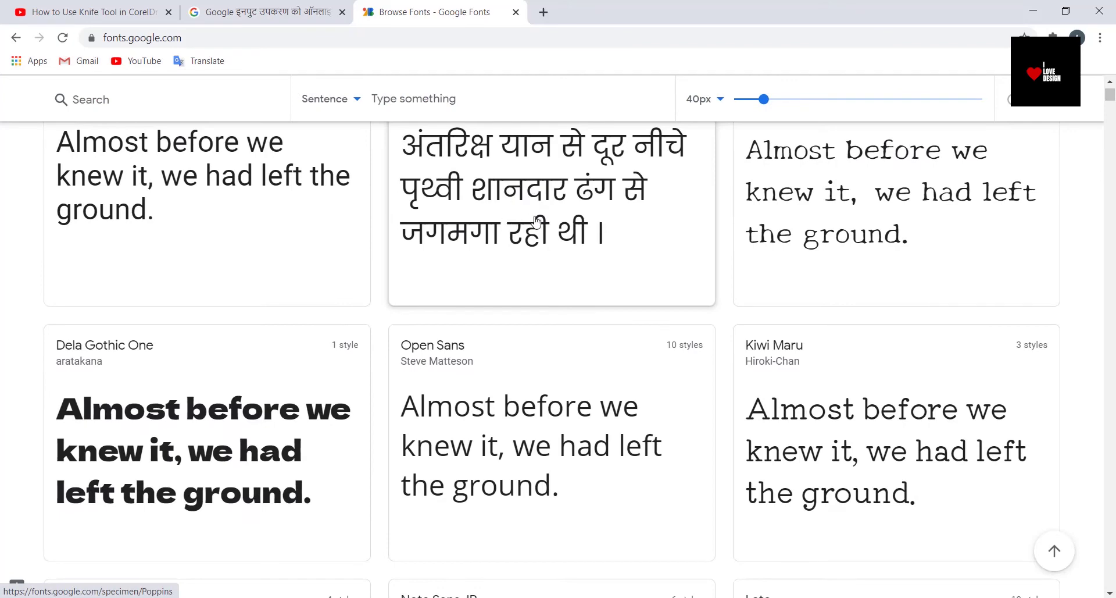
pyautogui.scroll(1, 532, 228)
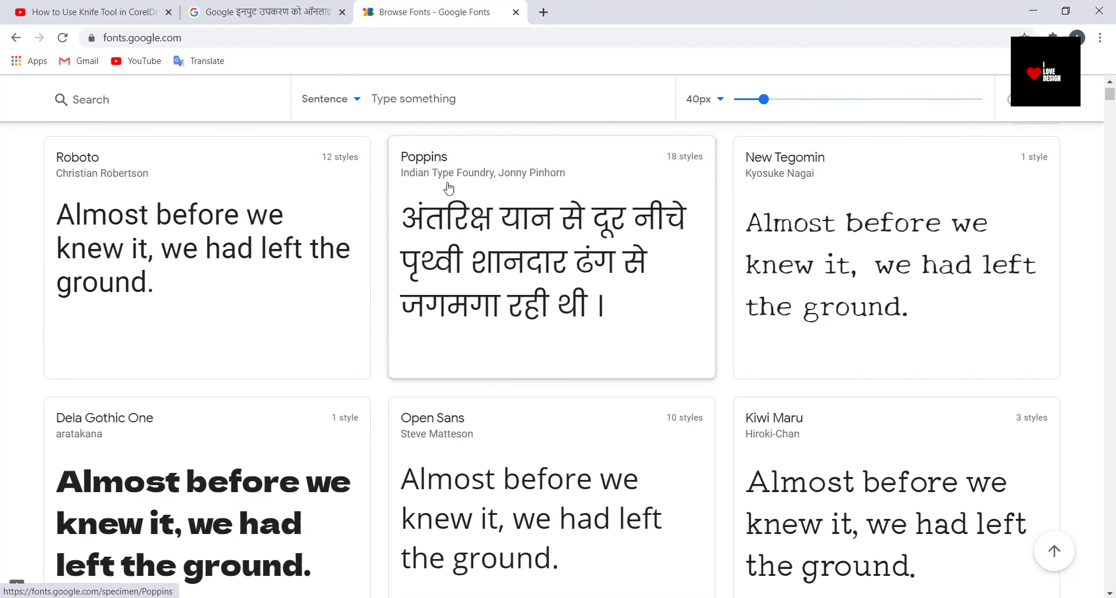
pyautogui.scroll(-6, 590, 293)
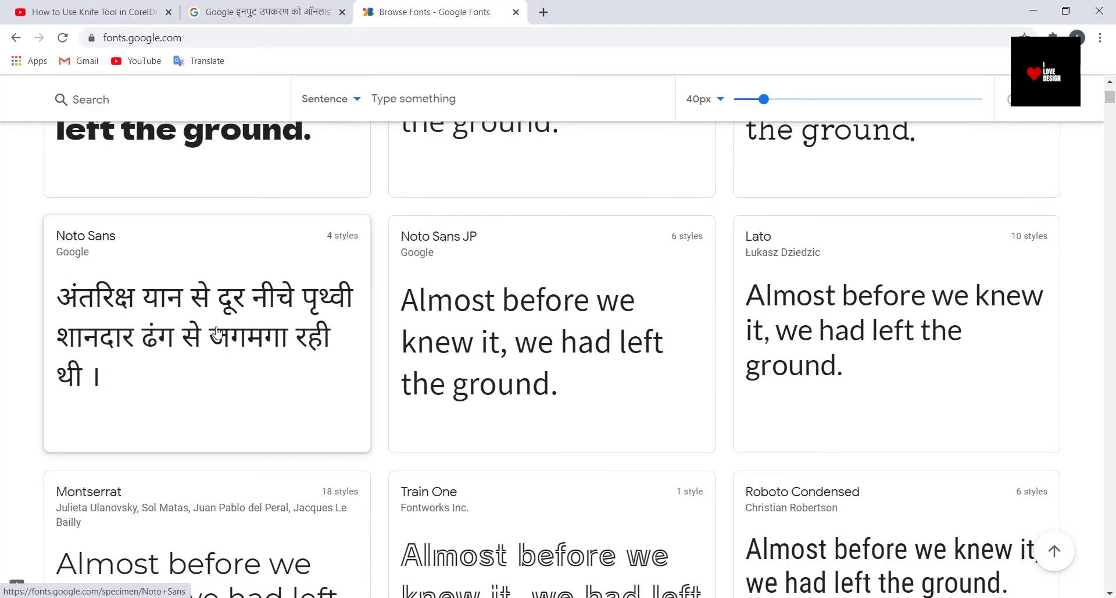
pyautogui.scroll(-2, 218, 333)
pyautogui.scroll(-5, 539, 379)
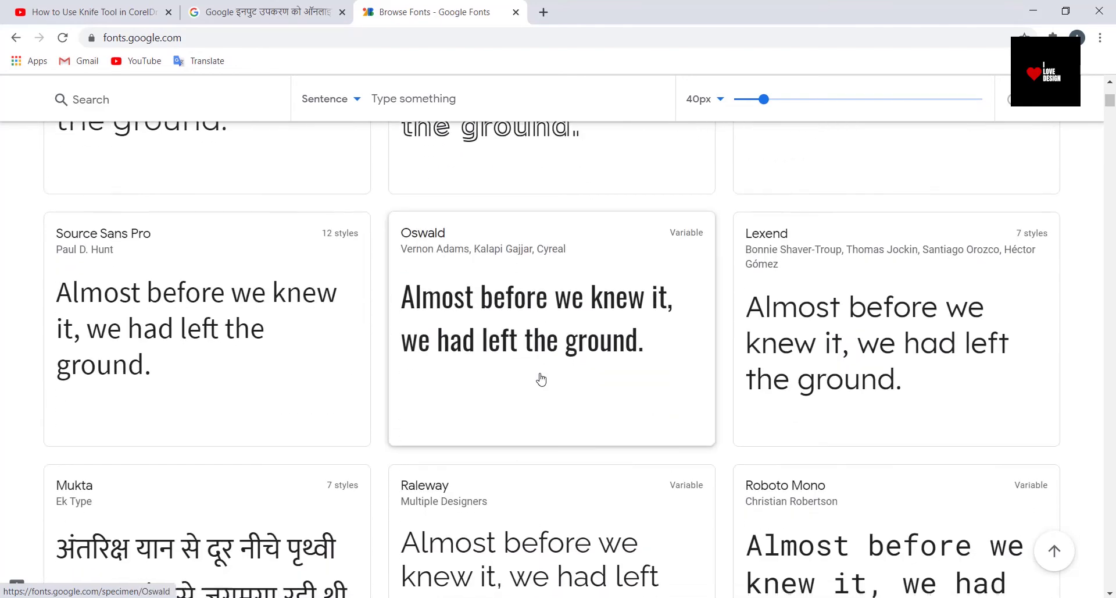
pyautogui.scroll(-3, 541, 379)
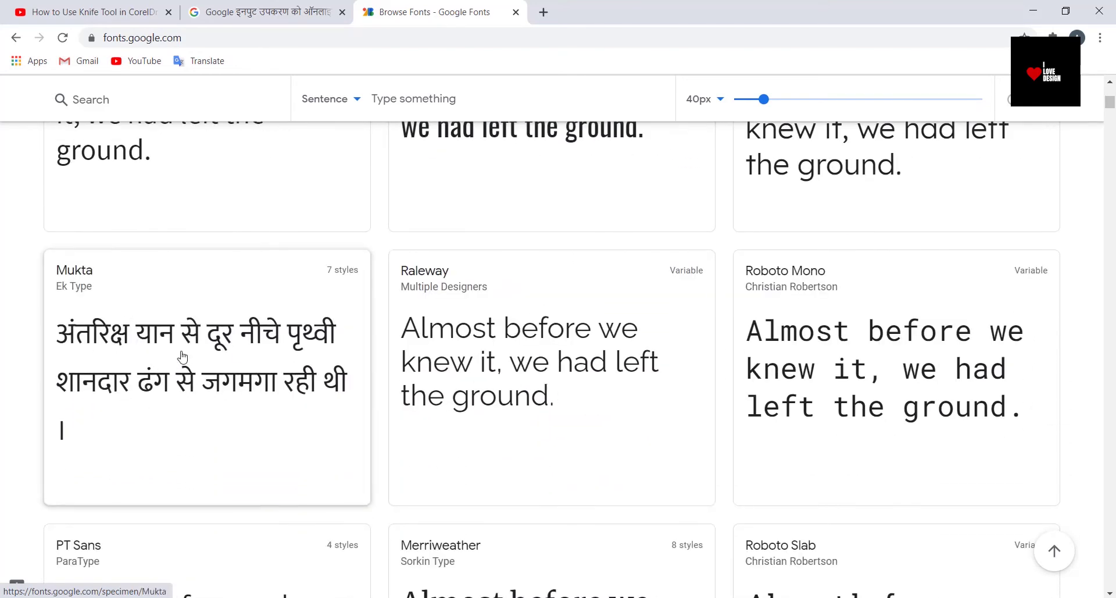
pyautogui.scroll(-1, 234, 367)
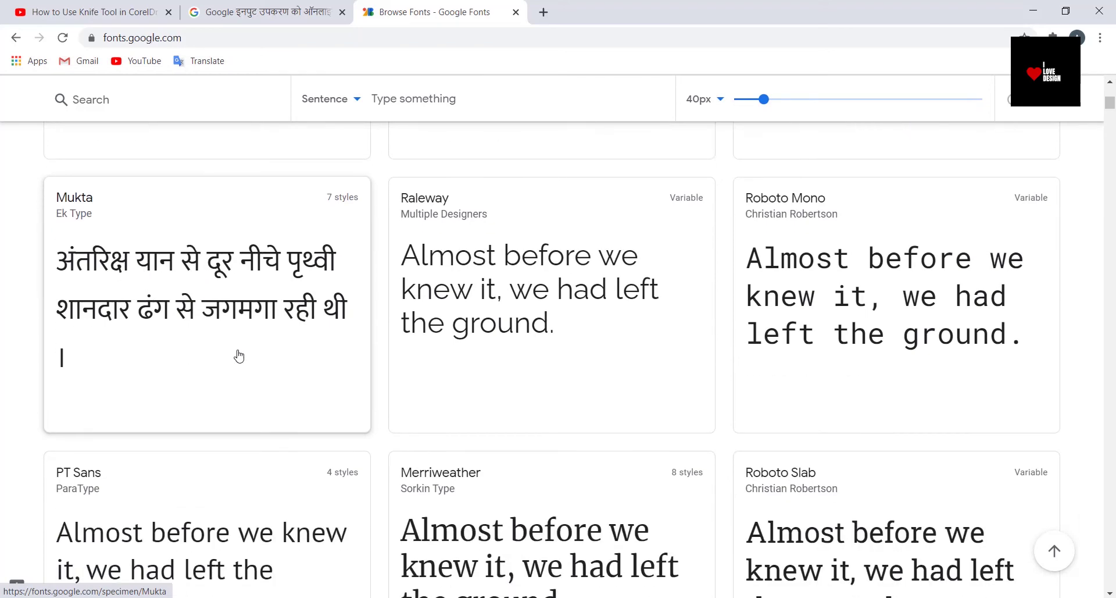
pyautogui.scroll(-5, 521, 364)
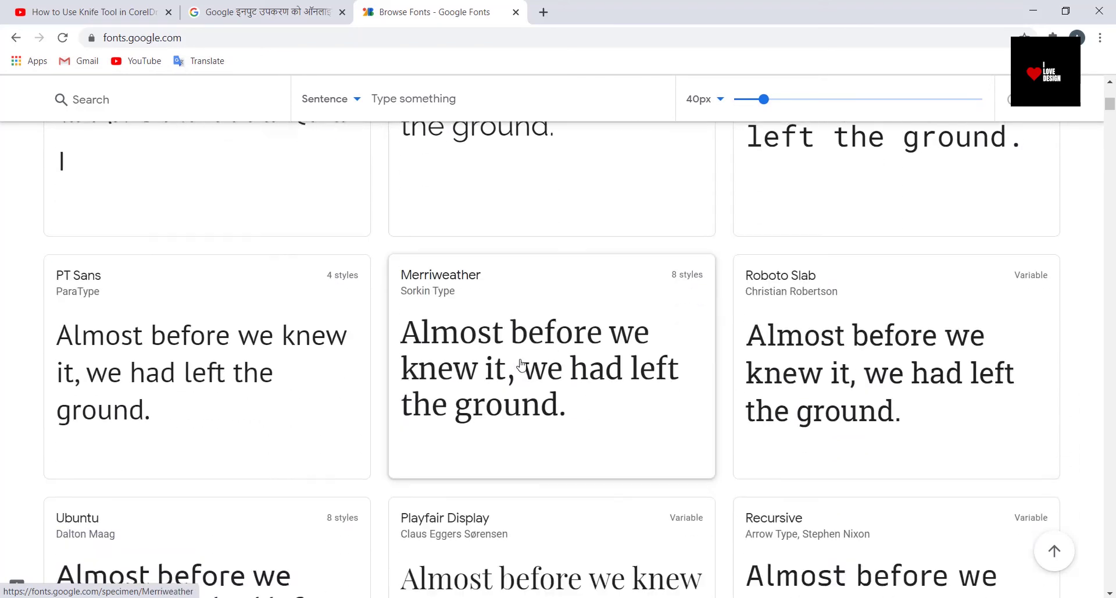
pyautogui.scroll(-4, 522, 365)
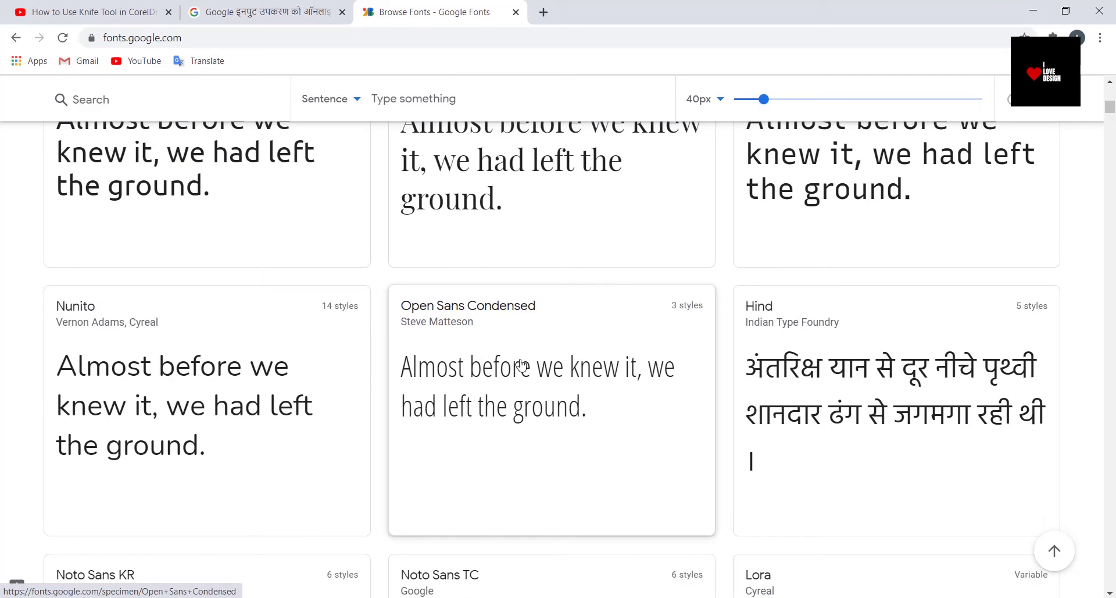
# Step: Look further through the Google Fonts catalogue for Hindi sample text and open the Yatra One font page
pyautogui.scroll(-2, 522, 365)
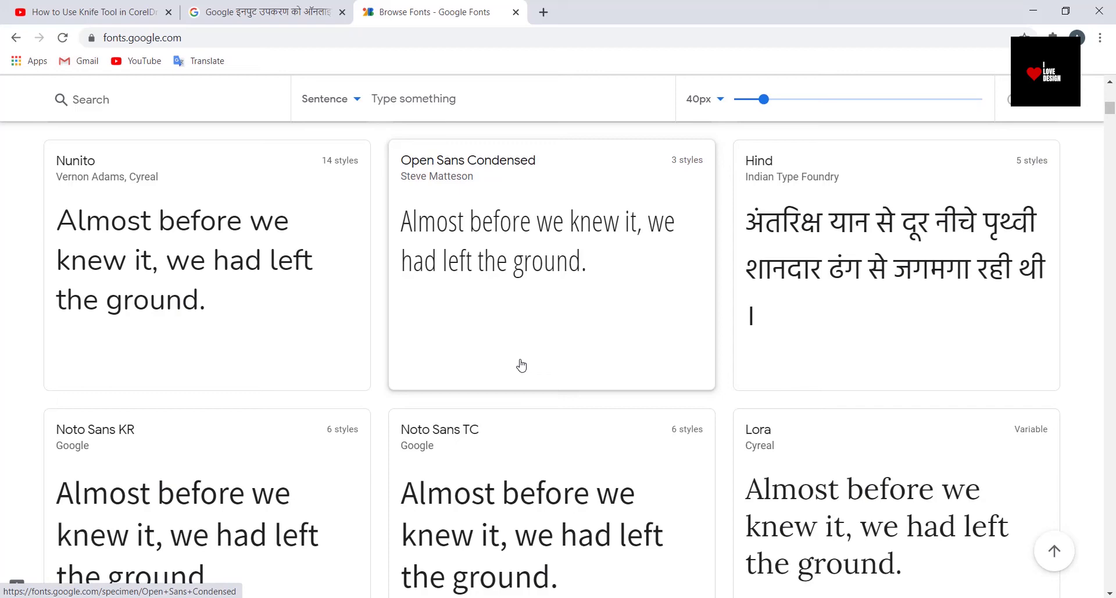
pyautogui.scroll(-8, 521, 365)
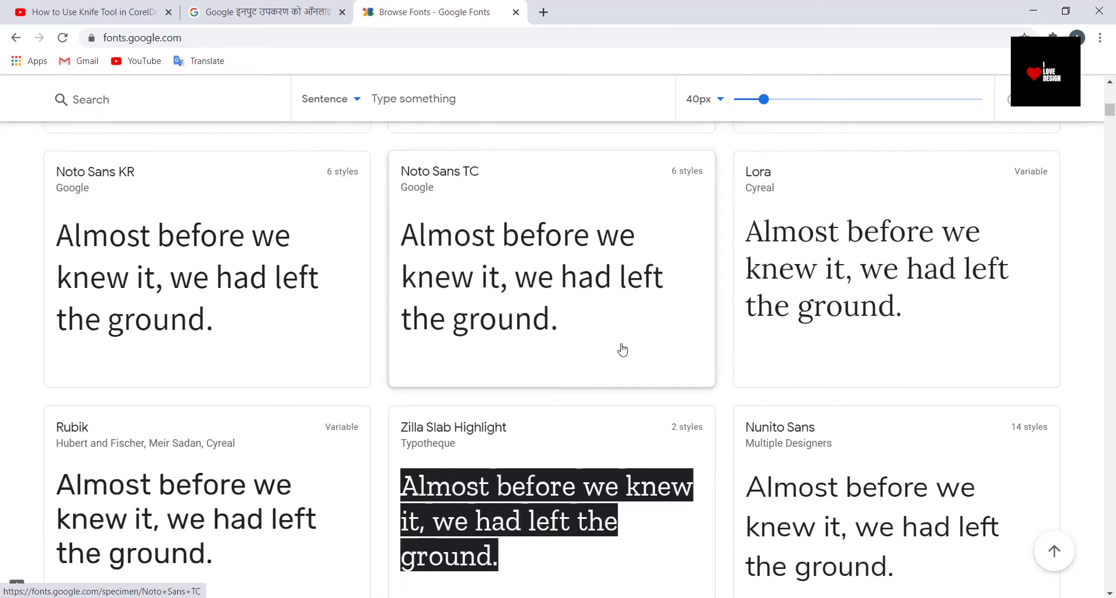
pyautogui.scroll(-11, 622, 349)
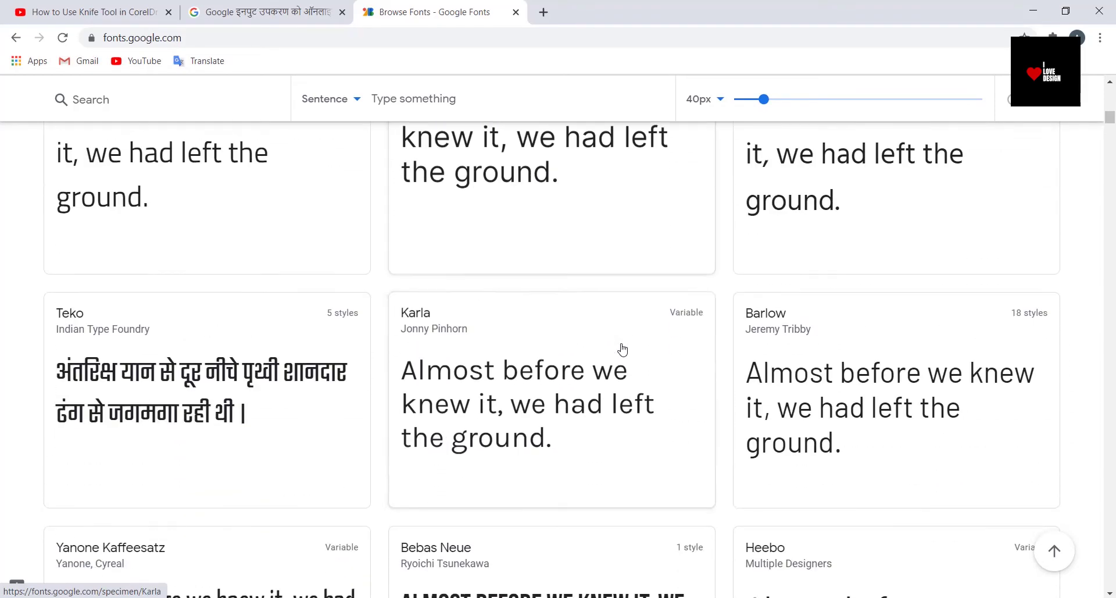
pyautogui.scroll(-11, 622, 349)
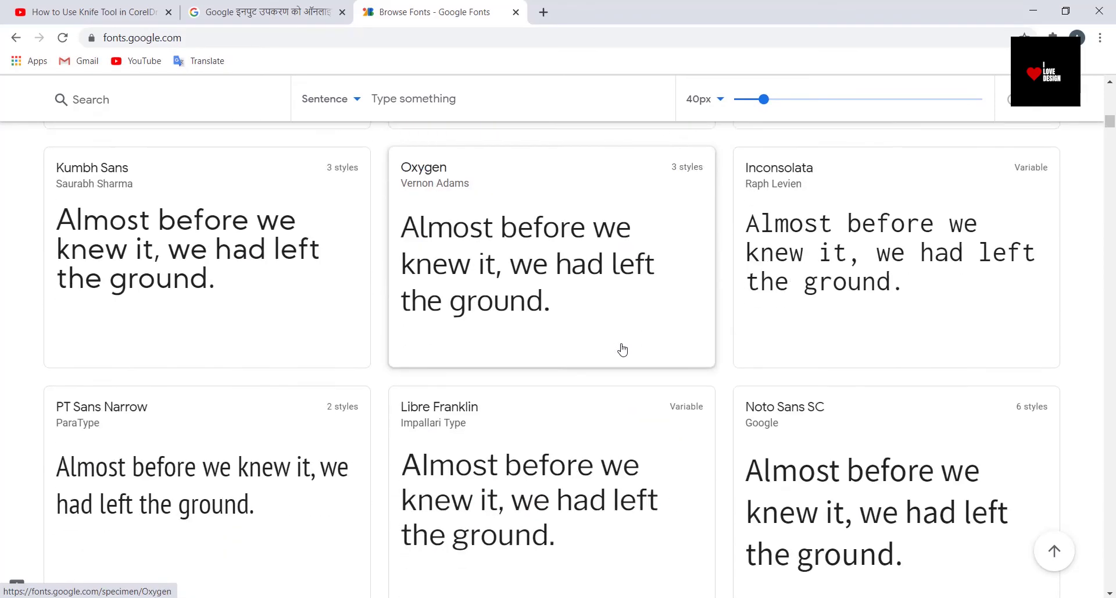
pyautogui.scroll(-11, 622, 349)
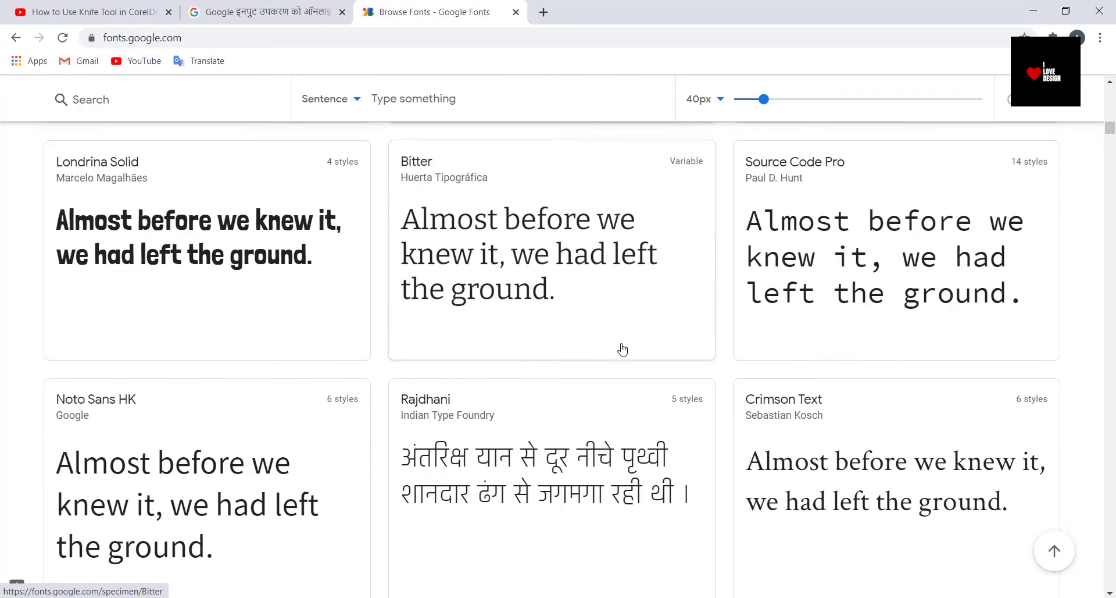
pyautogui.scroll(-3, 623, 348)
pyautogui.scroll(3, 622, 349)
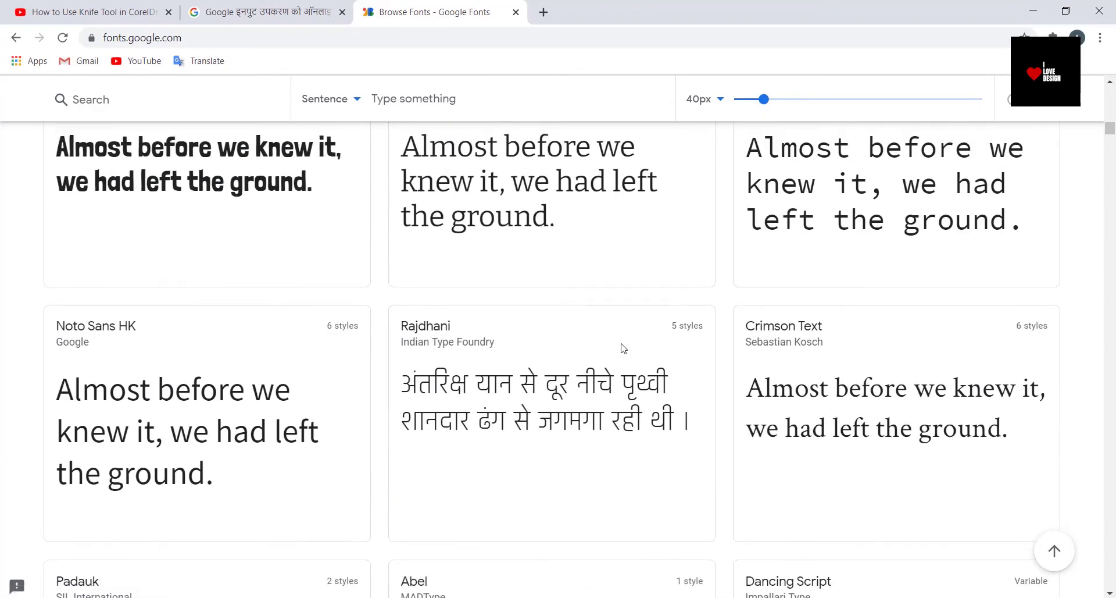
pyautogui.scroll(-5, 622, 348)
pyautogui.scroll(-5, 622, 349)
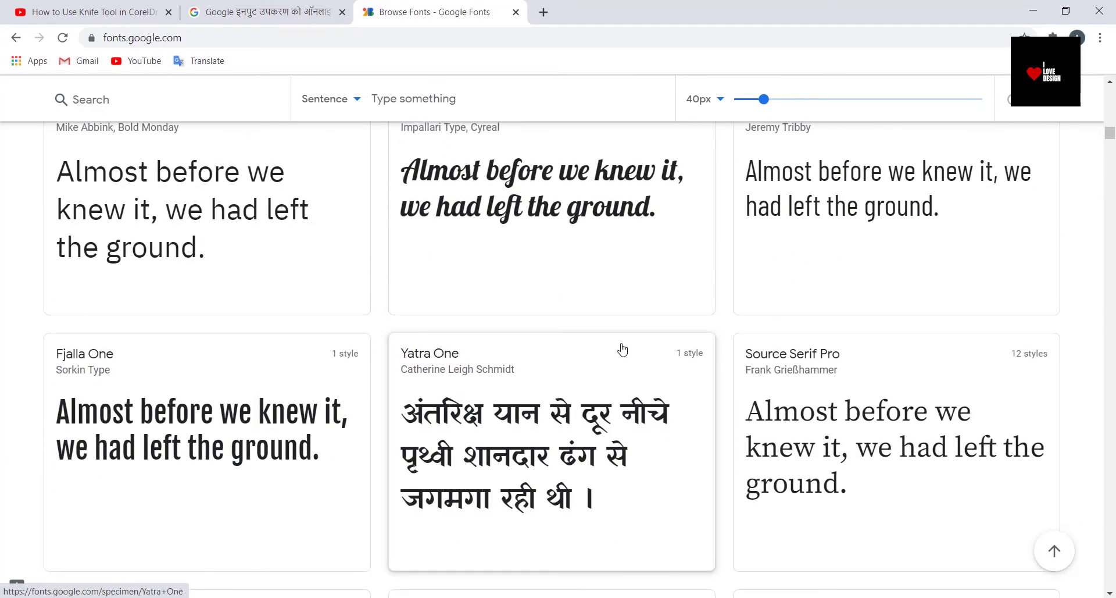
pyautogui.scroll(-3, 622, 349)
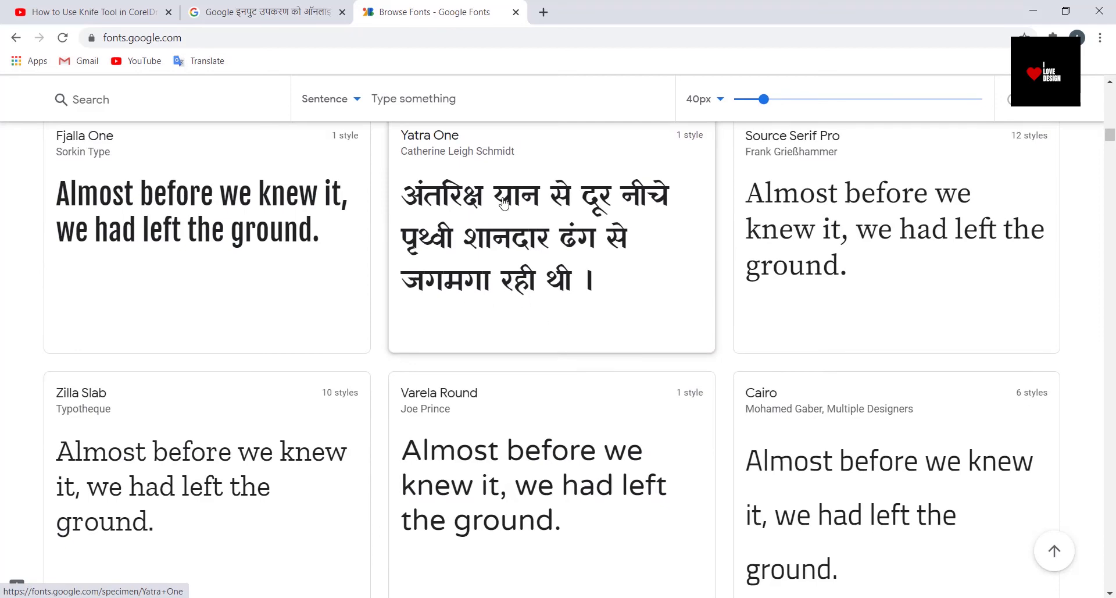
pyautogui.click(508, 214)
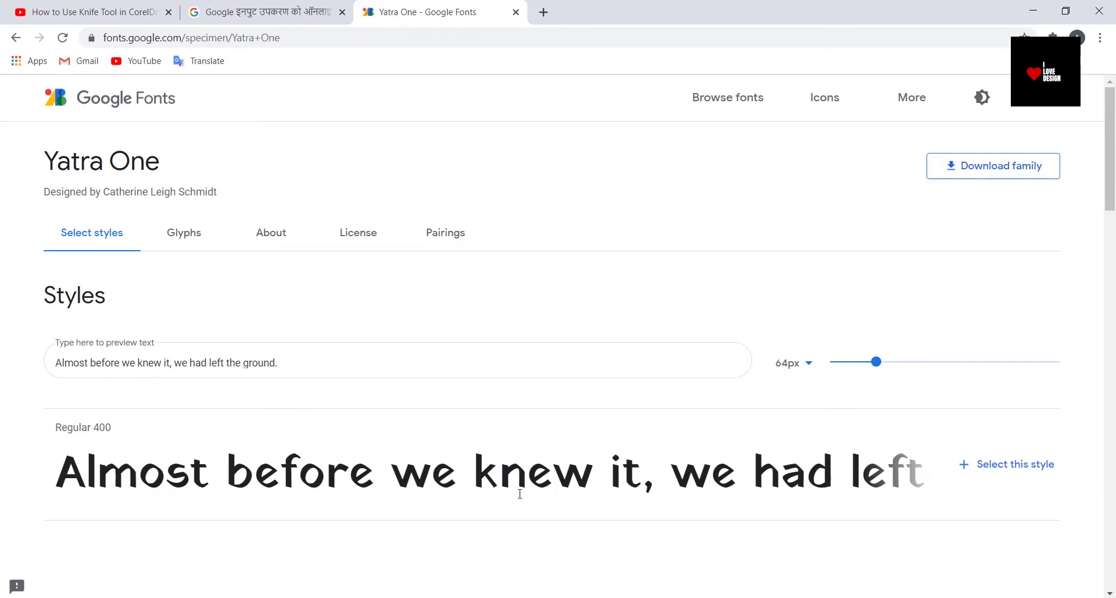
# Step: Check the Yatra One glyphs, download the font family, and show Yatra_One.zip in its folder
pyautogui.scroll(-4, 500, 476)
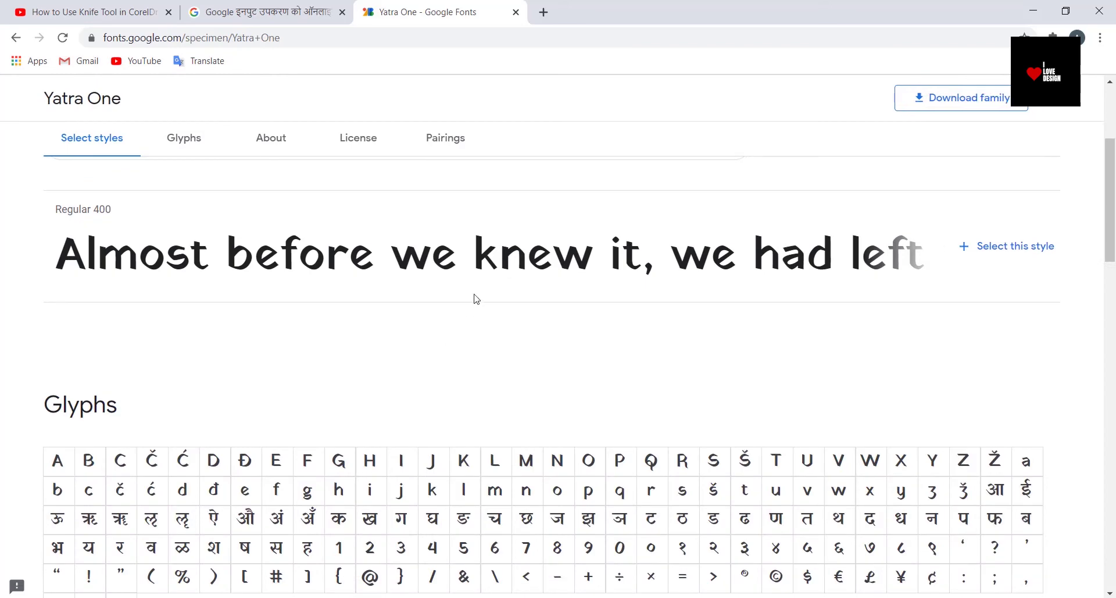
pyautogui.scroll(4, 510, 285)
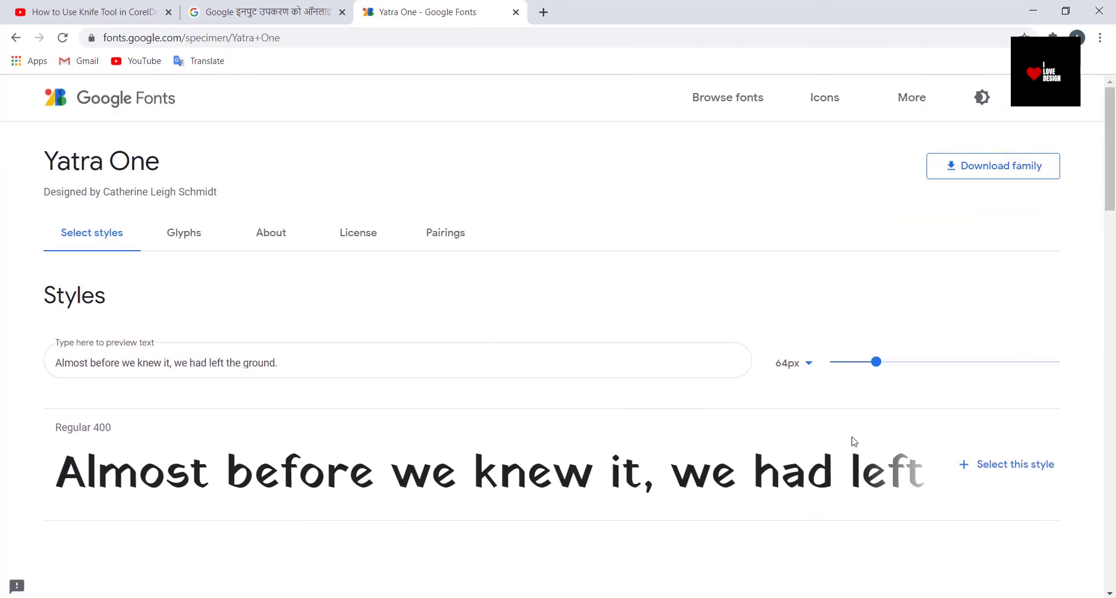
pyautogui.click(1004, 173)
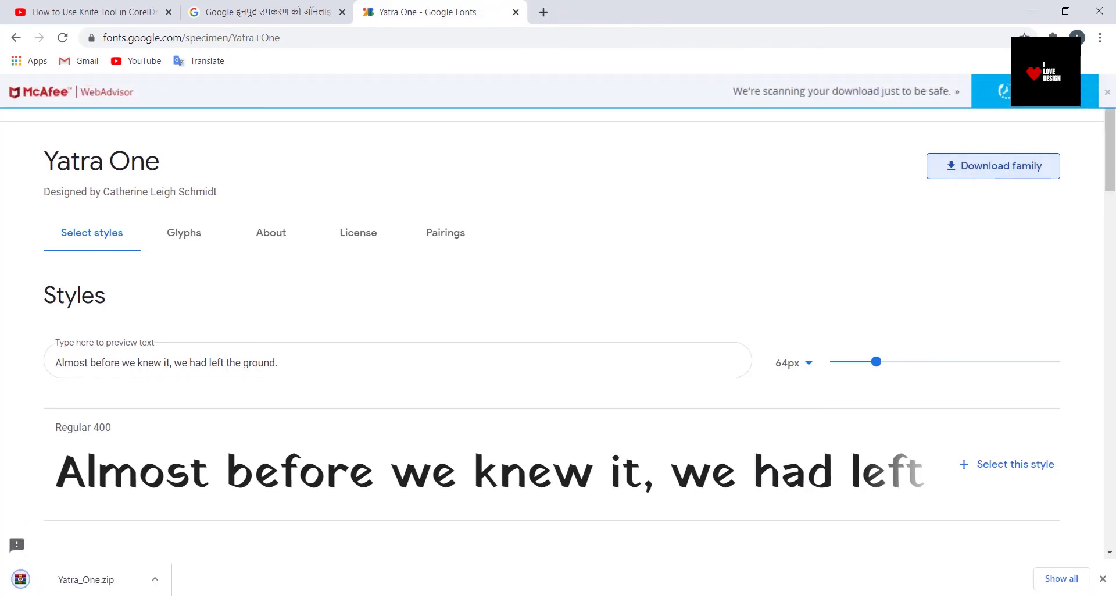
pyautogui.click(155, 579)
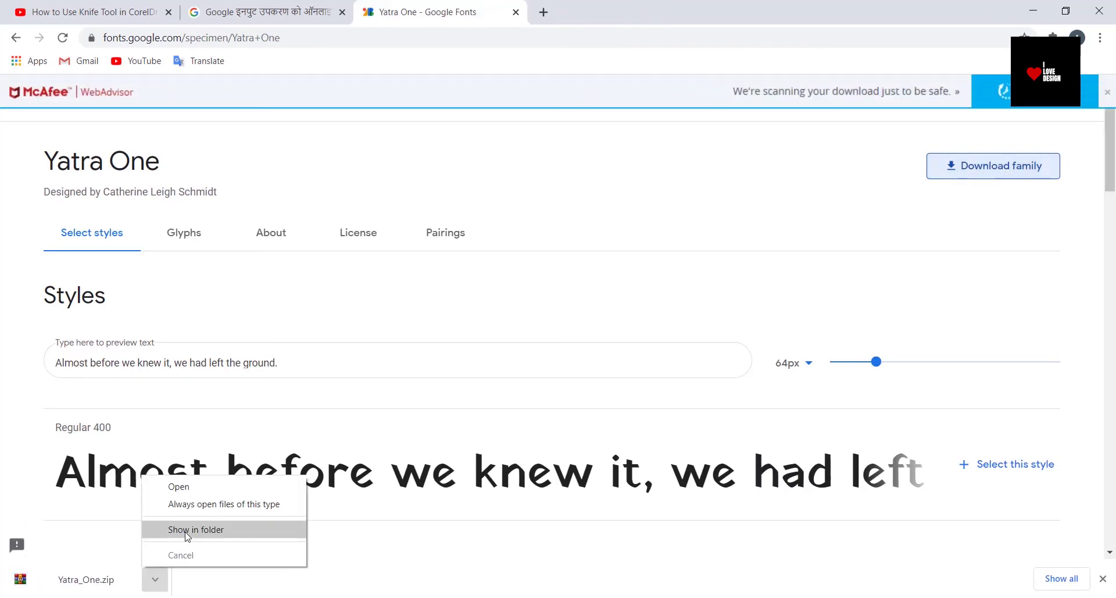
pyautogui.click(187, 530)
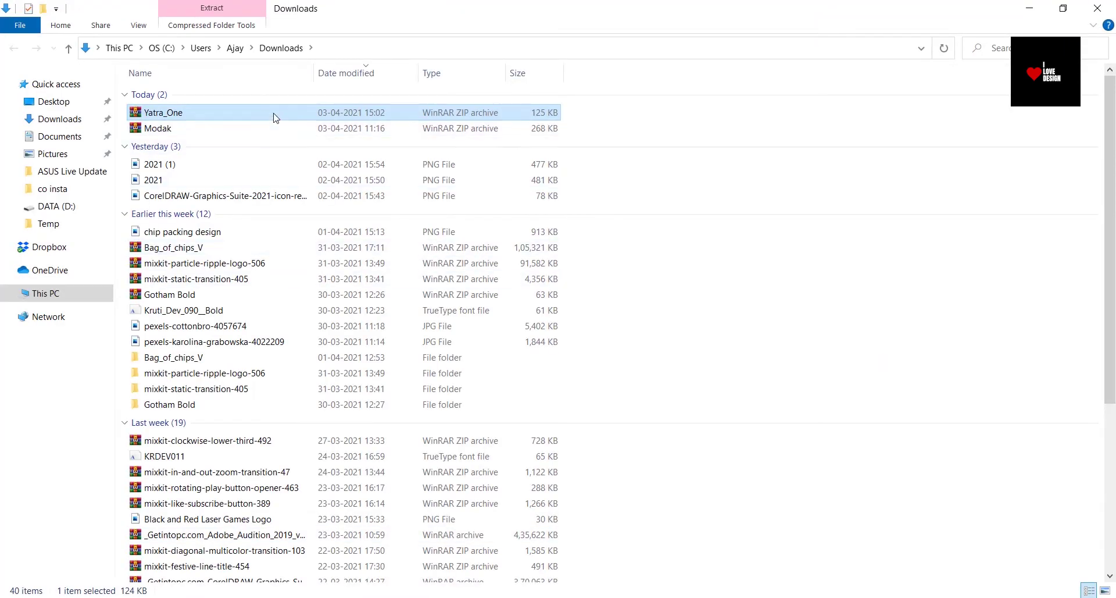
# Step: Extract the Yatra_One archive into its own Yatra_One folder and open that folder
pyautogui.rightClick(276, 118)
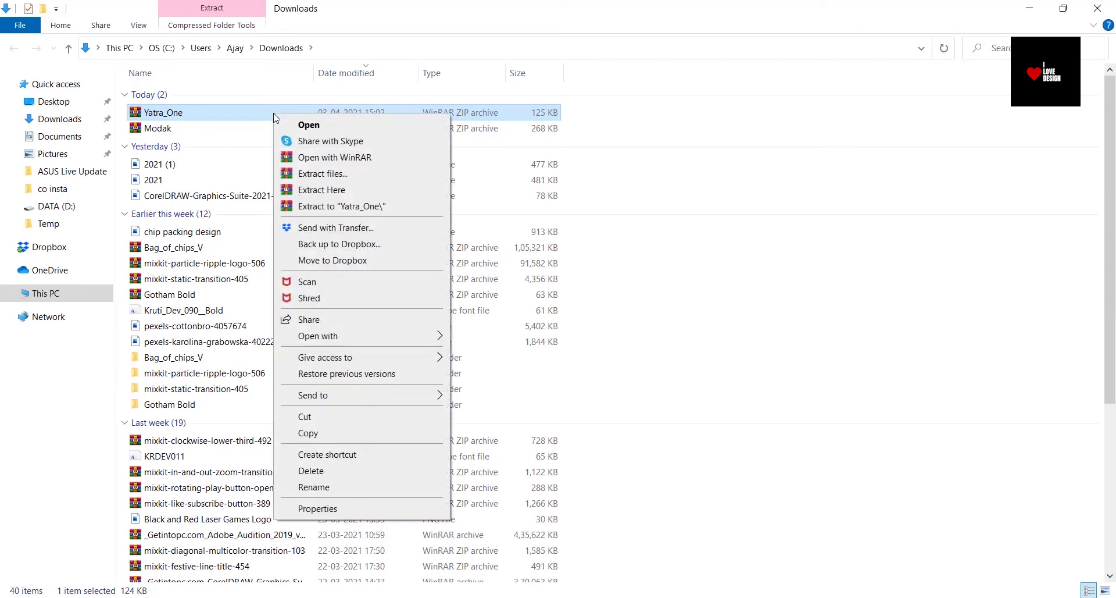
pyautogui.click(347, 206)
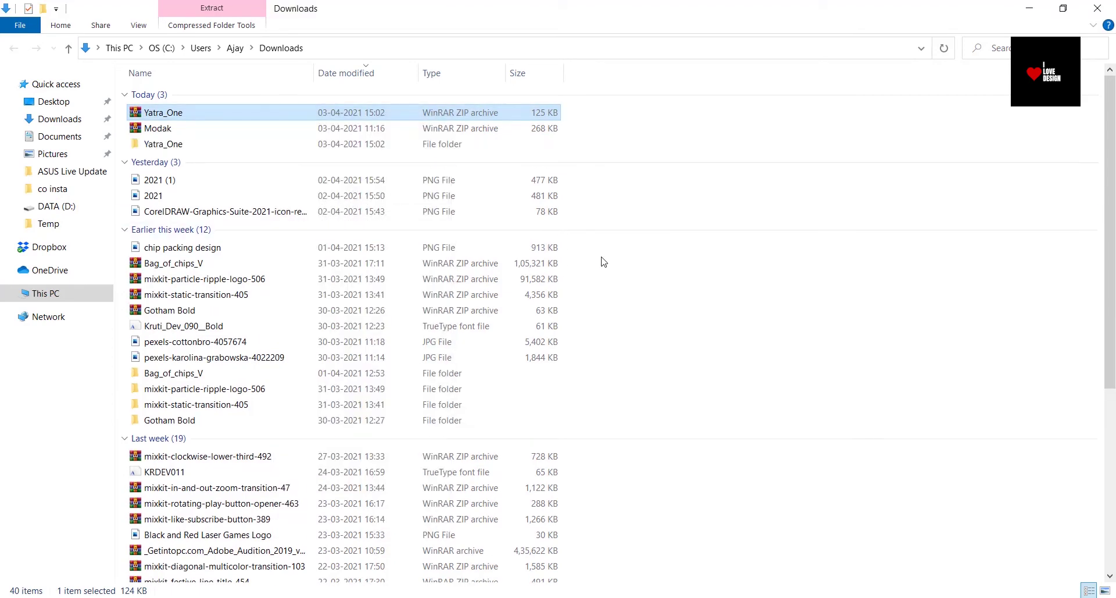
pyautogui.doubleClick(211, 146)
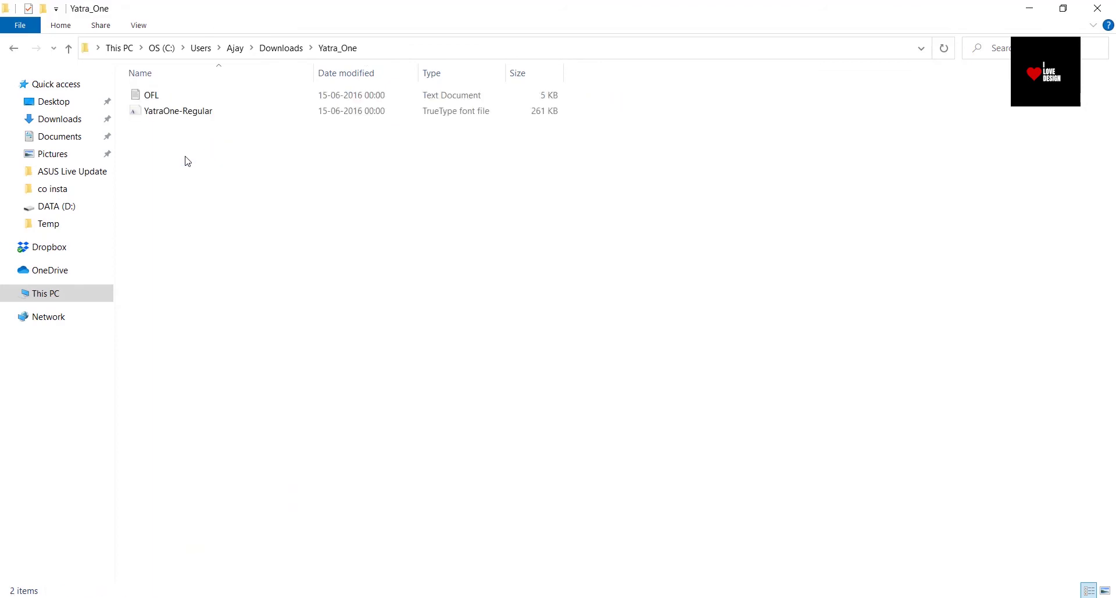
# Step: Install the YatraOne-Regular TrueType font and close the folder window
pyautogui.click(232, 119)
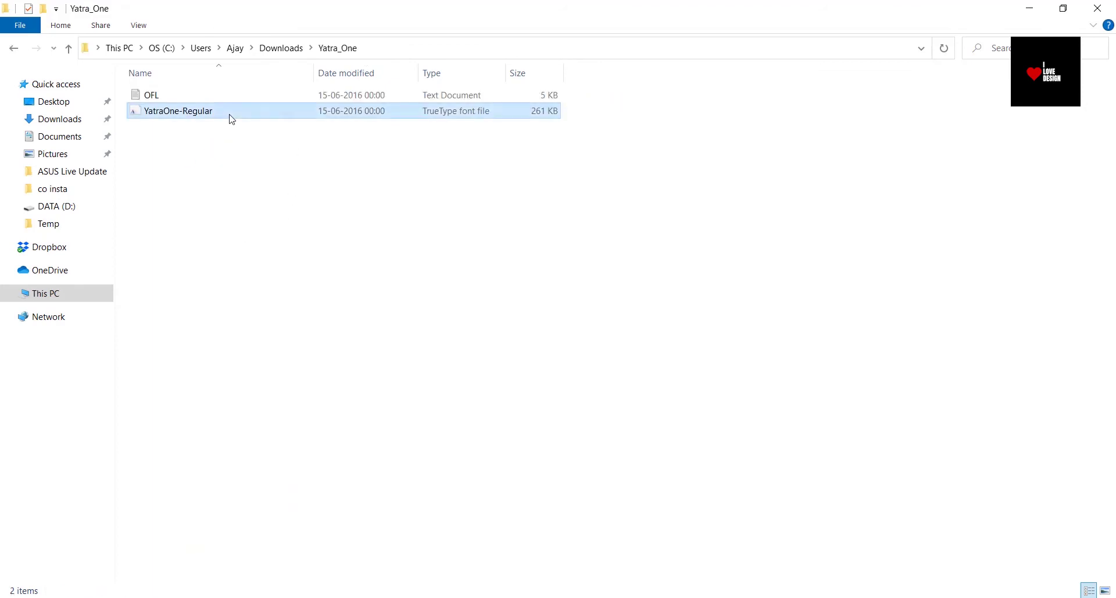
pyautogui.rightClick(231, 119)
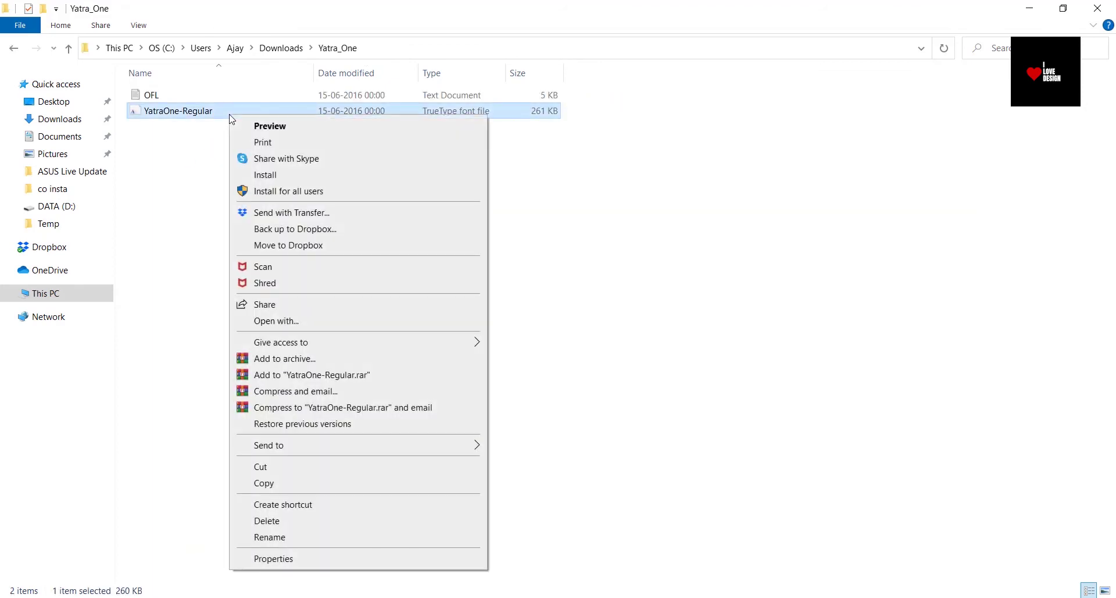
pyautogui.click(256, 177)
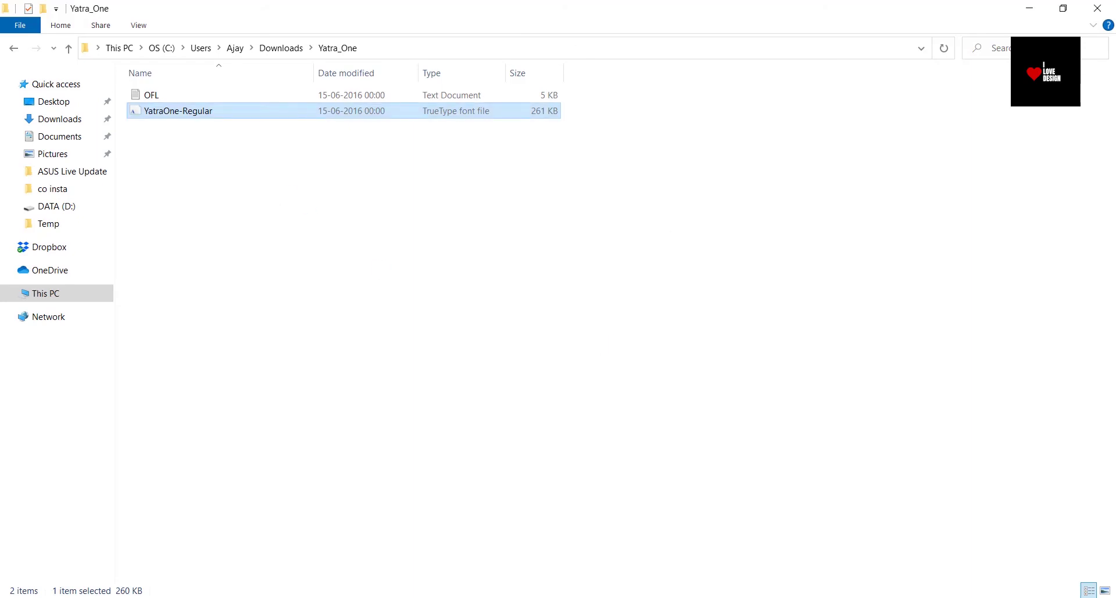
pyautogui.click(1098, 8)
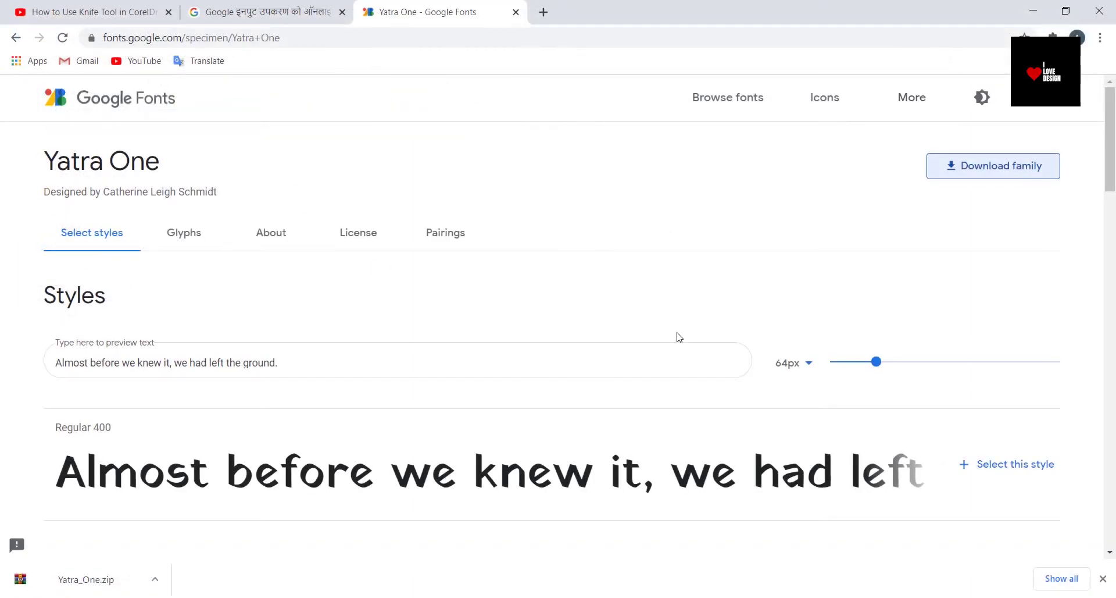
# Step: Return to the Google Input Tools page containing the Hindi sentence
pyautogui.scroll(-1, 679, 337)
pyautogui.scroll(1, 679, 337)
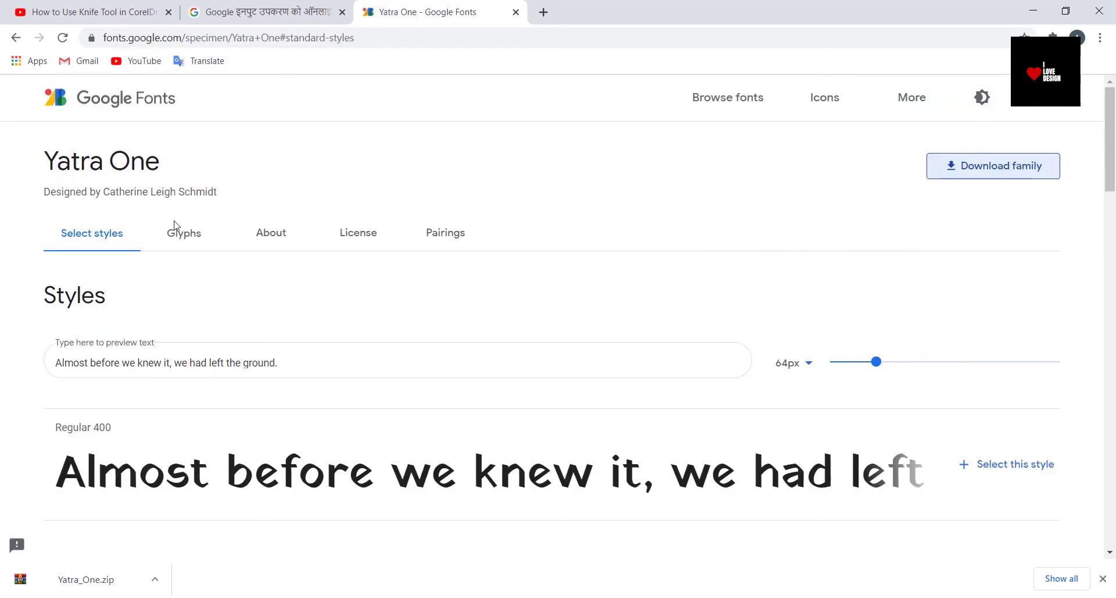
pyautogui.click(265, 12)
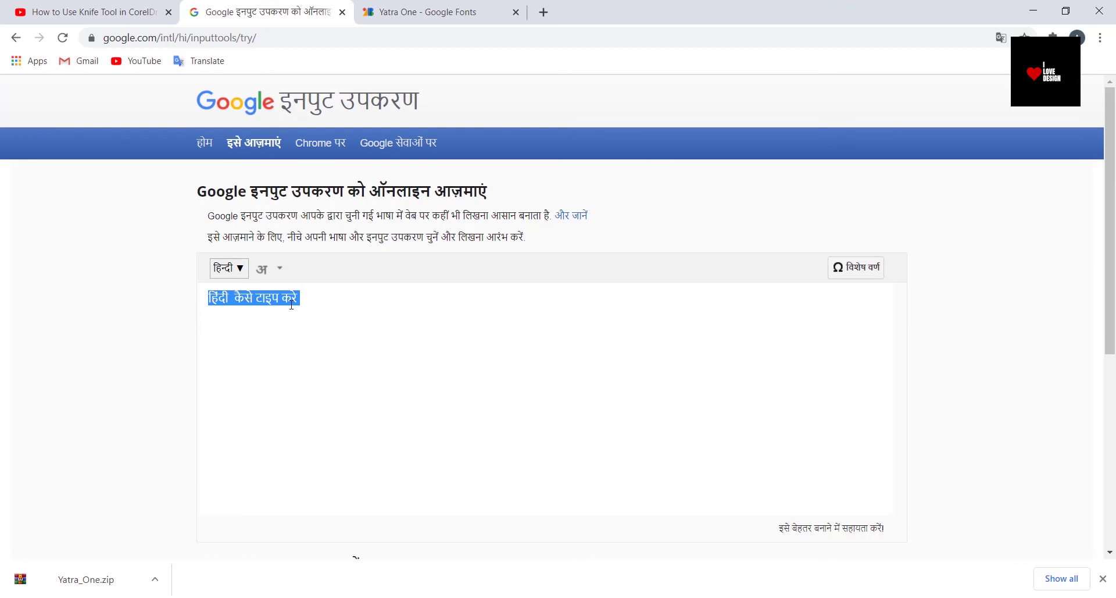
# Step: Search for "unicode to krutidev" in a new browser tab and open the indiatyping.com Unicode To Kruti Dev Converter
pyautogui.click(544, 12)
pyautogui.click(510, 37)
pyautogui.write('unci')
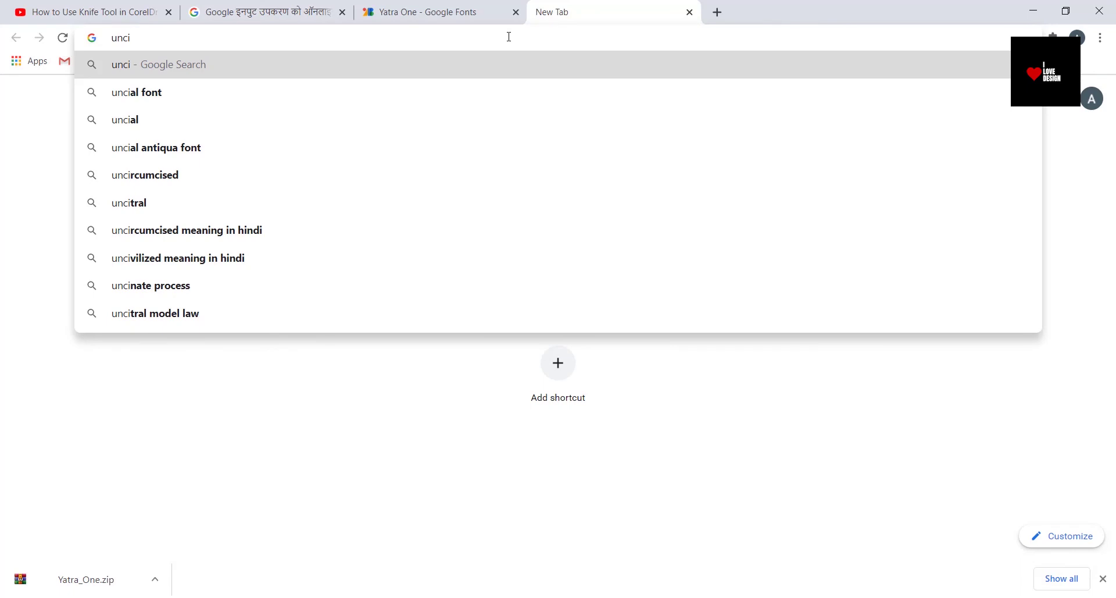
pyautogui.press('BackSpace')
pyautogui.press('BackSpace')
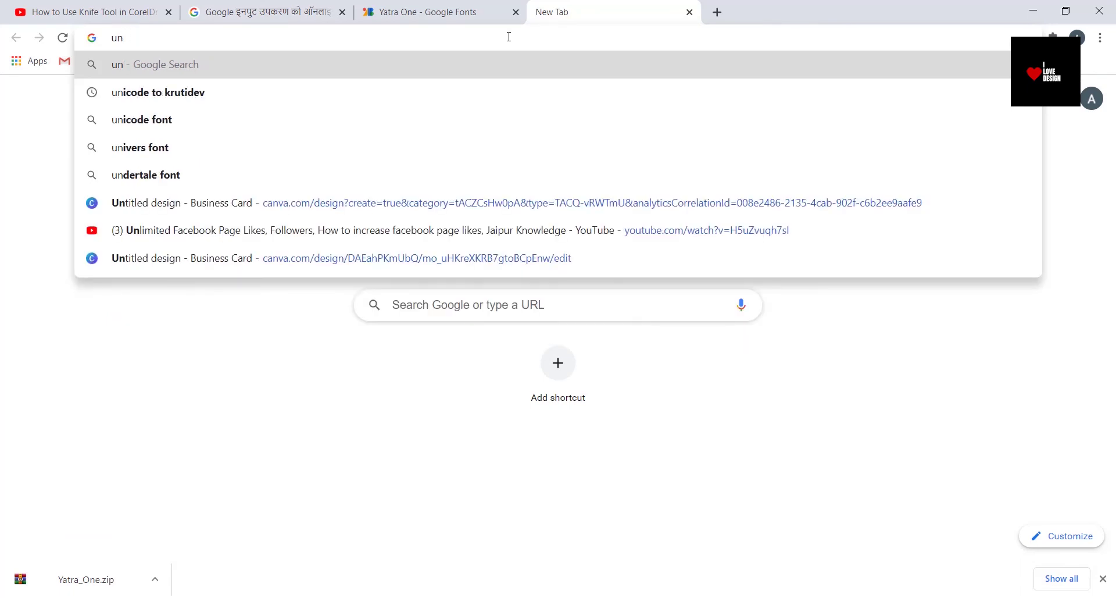
pyautogui.write('icode')
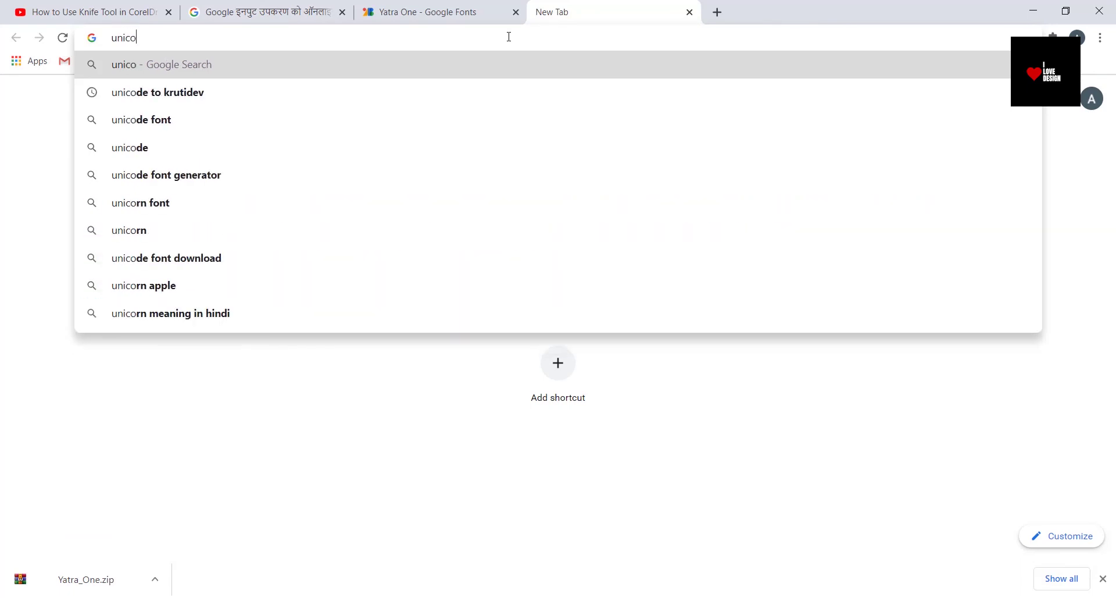
pyautogui.click(153, 93)
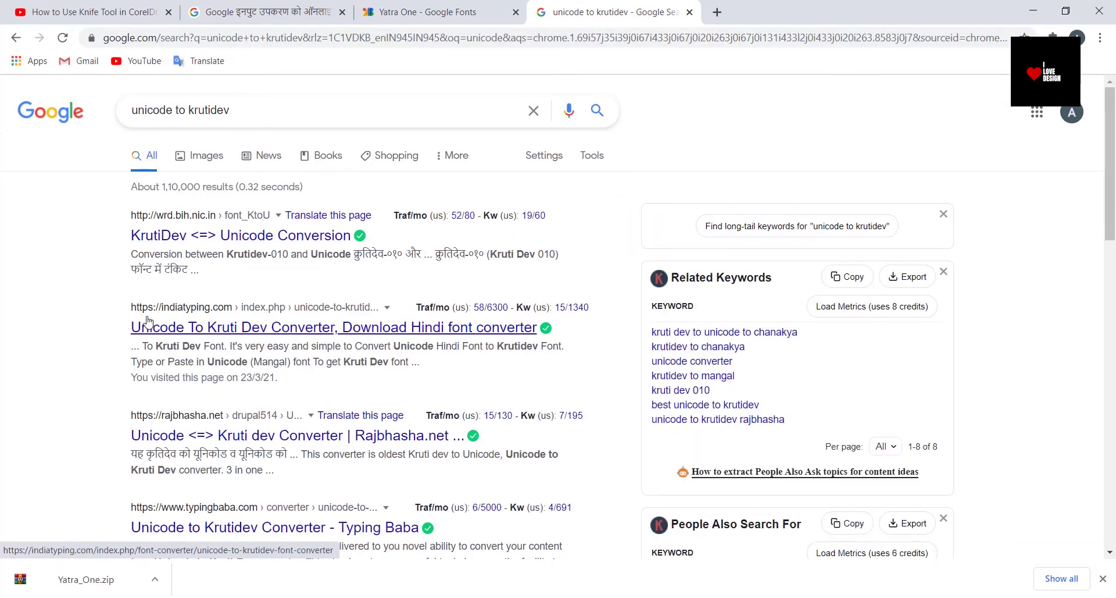
pyautogui.click(240, 330)
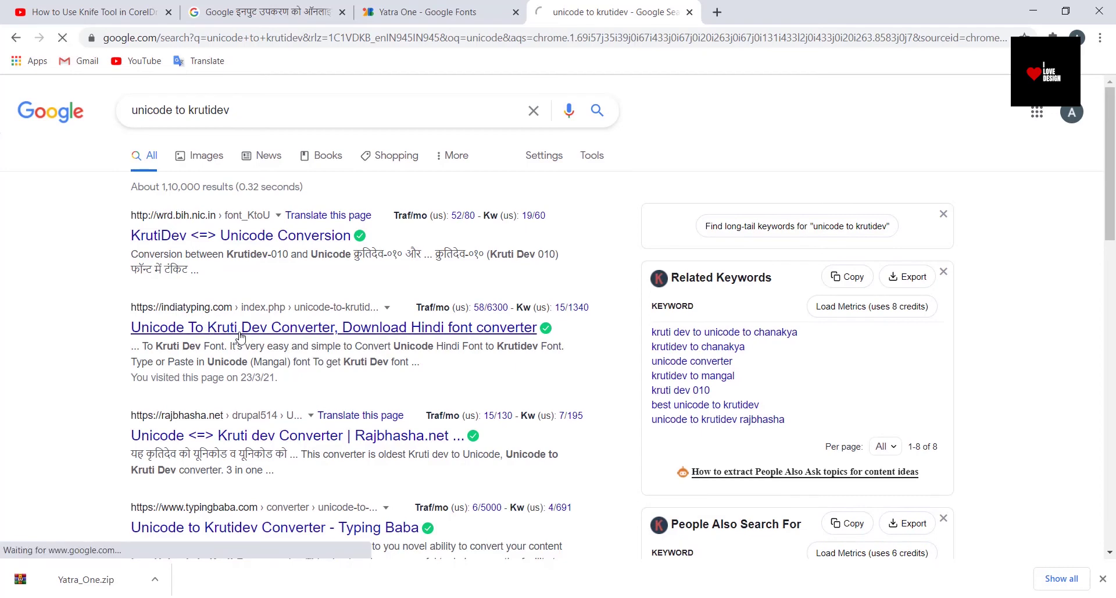
pyautogui.scroll(-6, 426, 319)
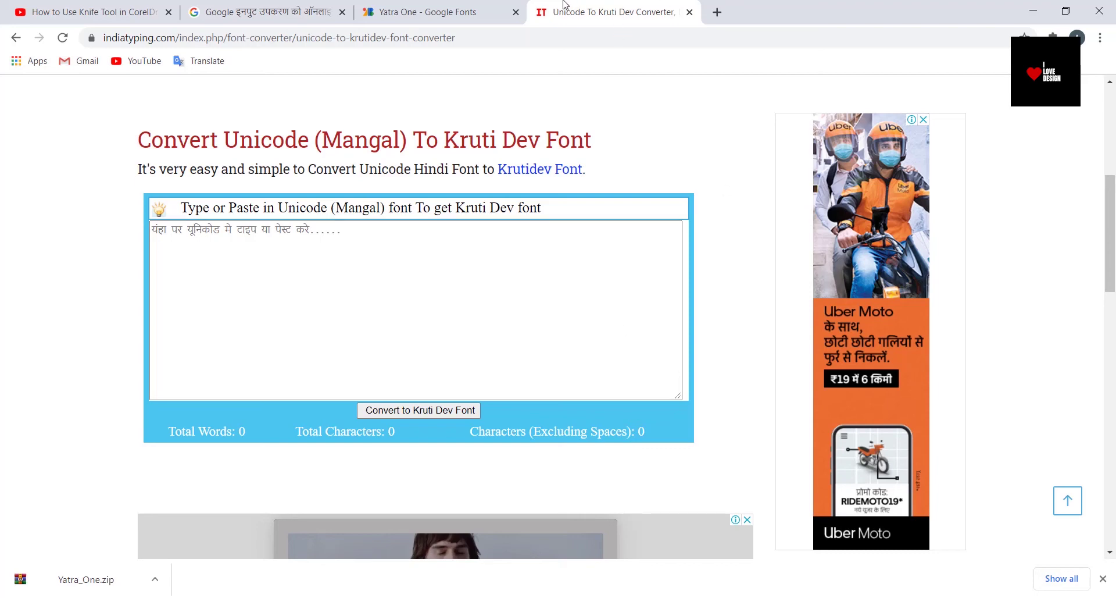
# Step: Go back to Google Input Tools and copy the selected sentence "हिंदी कैसे टाइप करे"
pyautogui.click(445, 8)
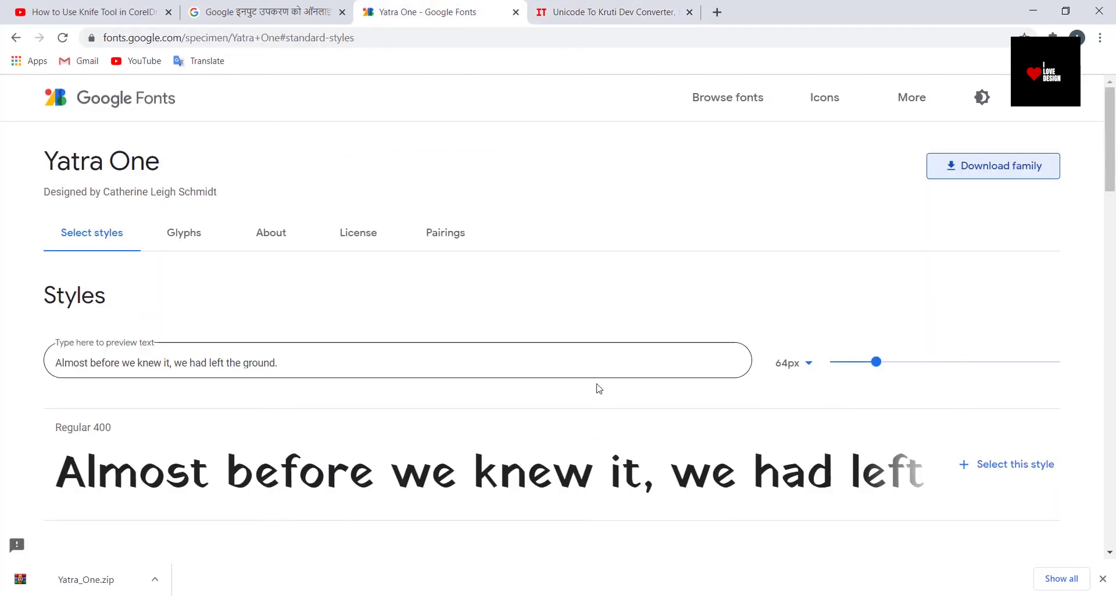
pyautogui.click(268, 14)
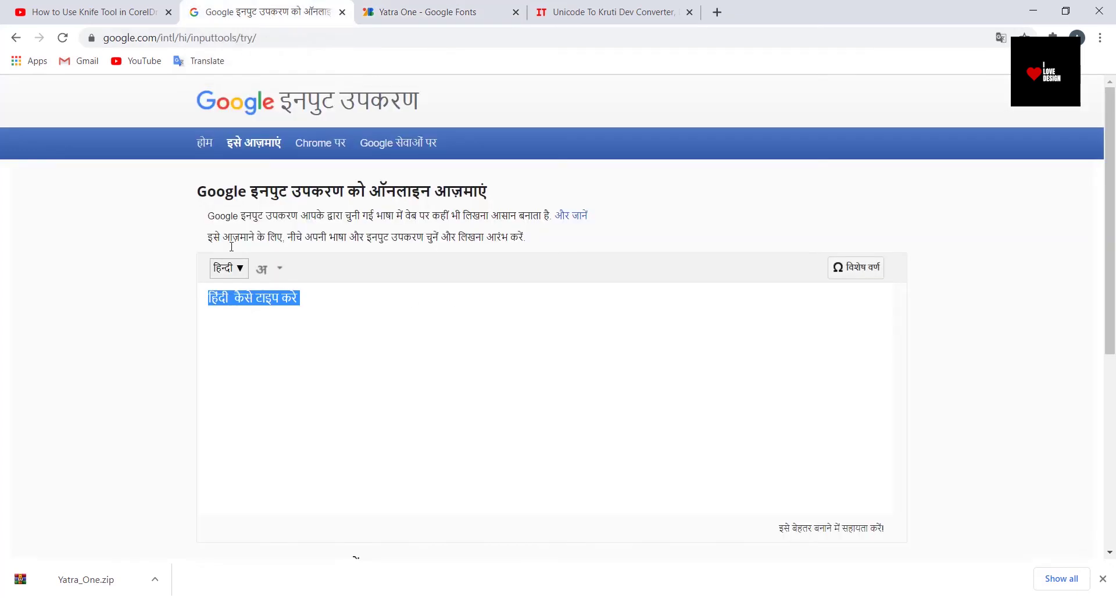
pyautogui.rightClick(278, 301)
pyautogui.click(308, 357)
# Step: Switch to CorelDRAW and paste the Hindi sentence as a text object with the Text tool in the page's upper part
pyautogui.click(678, 597)
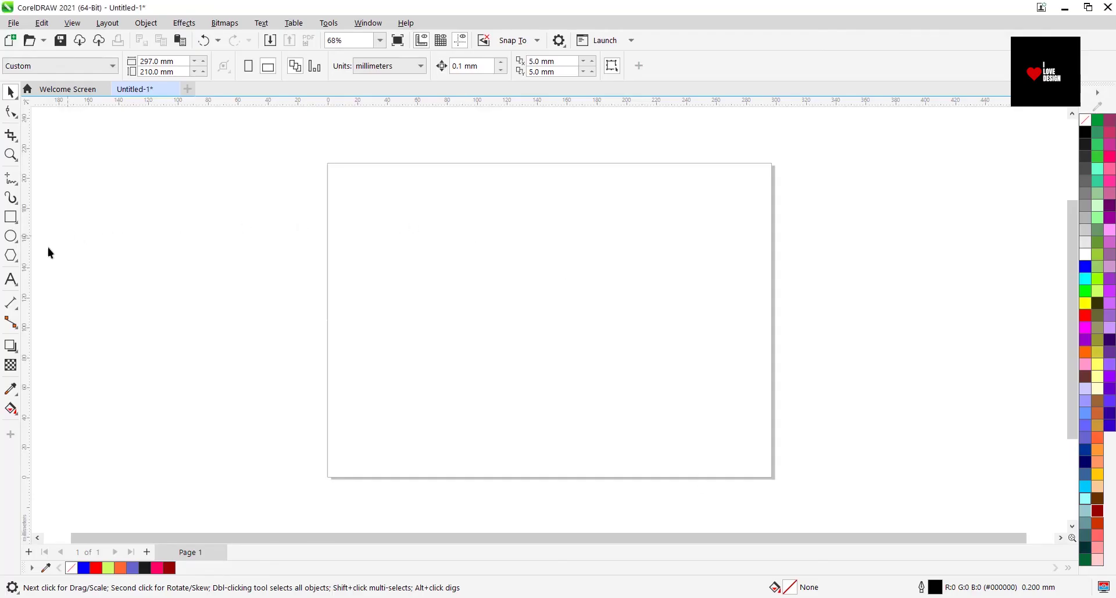
pyautogui.click(10, 280)
pyautogui.click(427, 224)
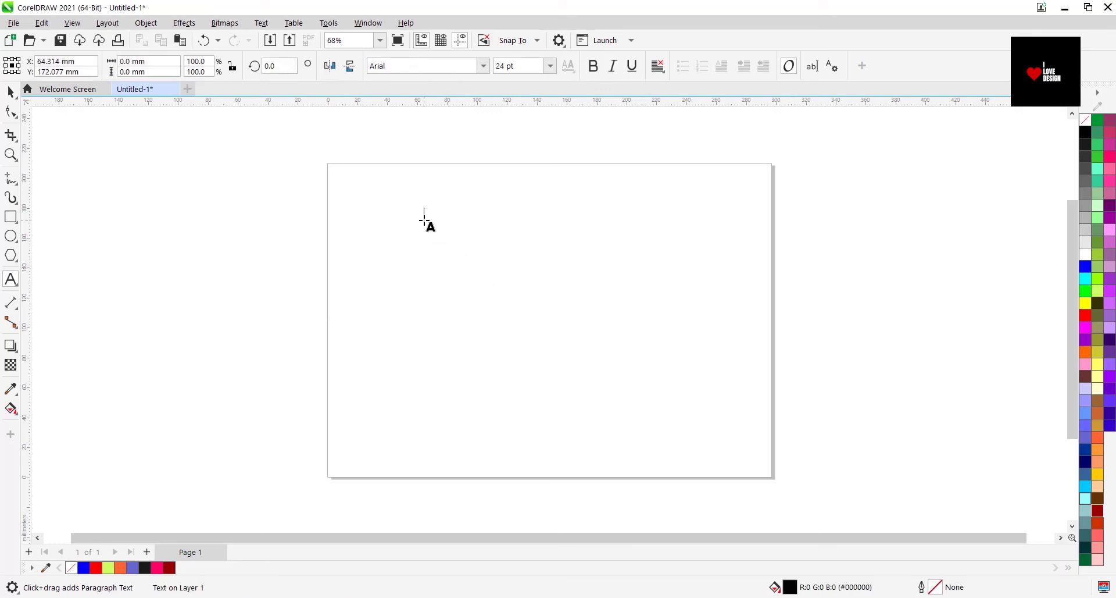
pyautogui.rightClick(428, 223)
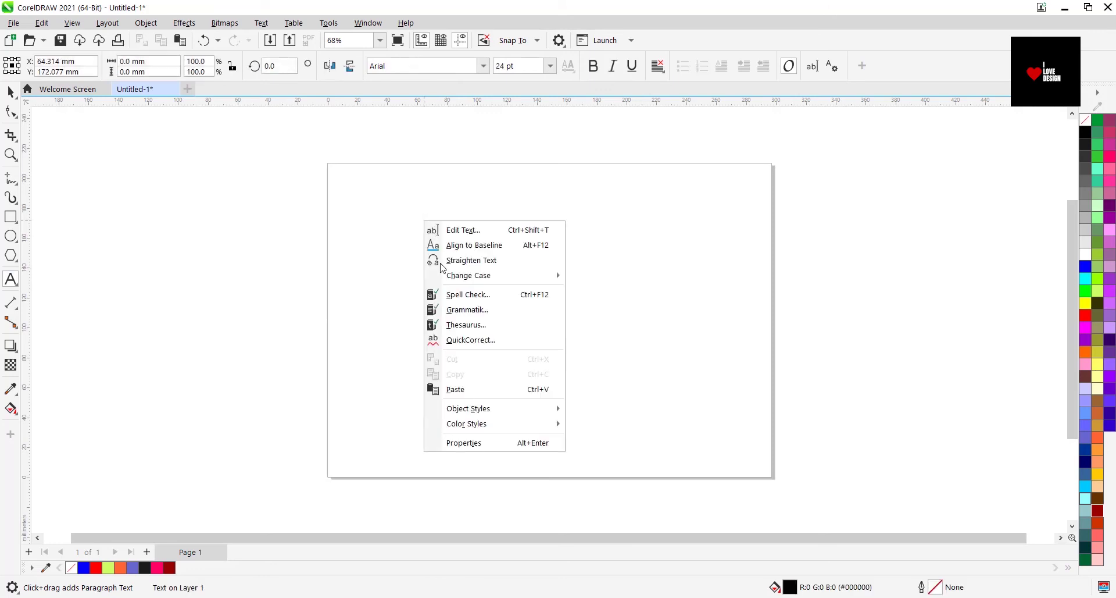
pyautogui.click(462, 389)
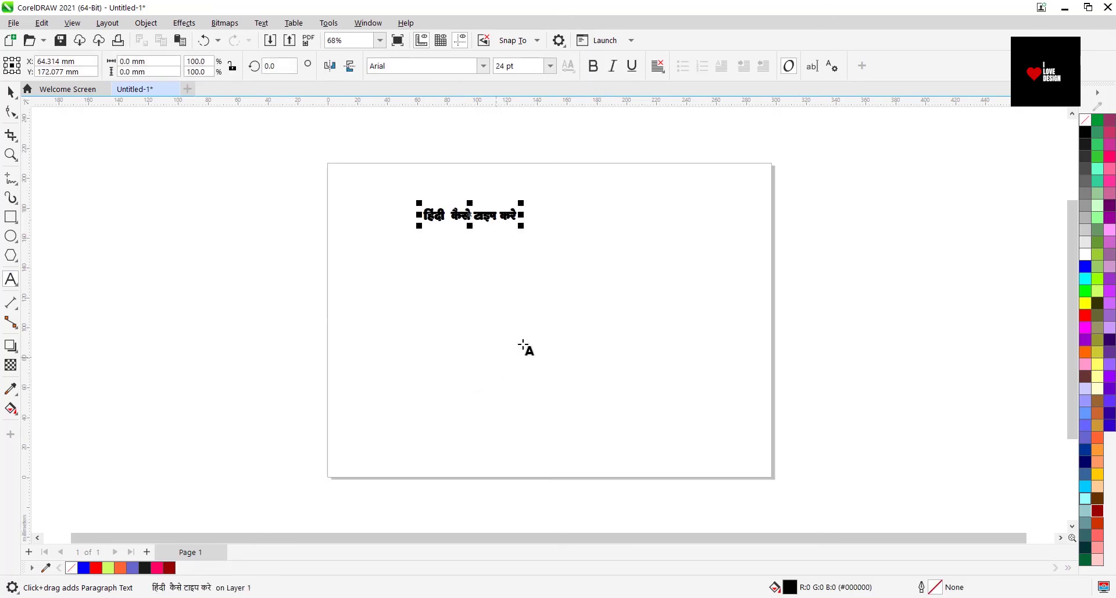
# Step: Try to apply the Yatra One font to the pasted Hindi sentence while it is still in text editing
pyautogui.click(451, 65)
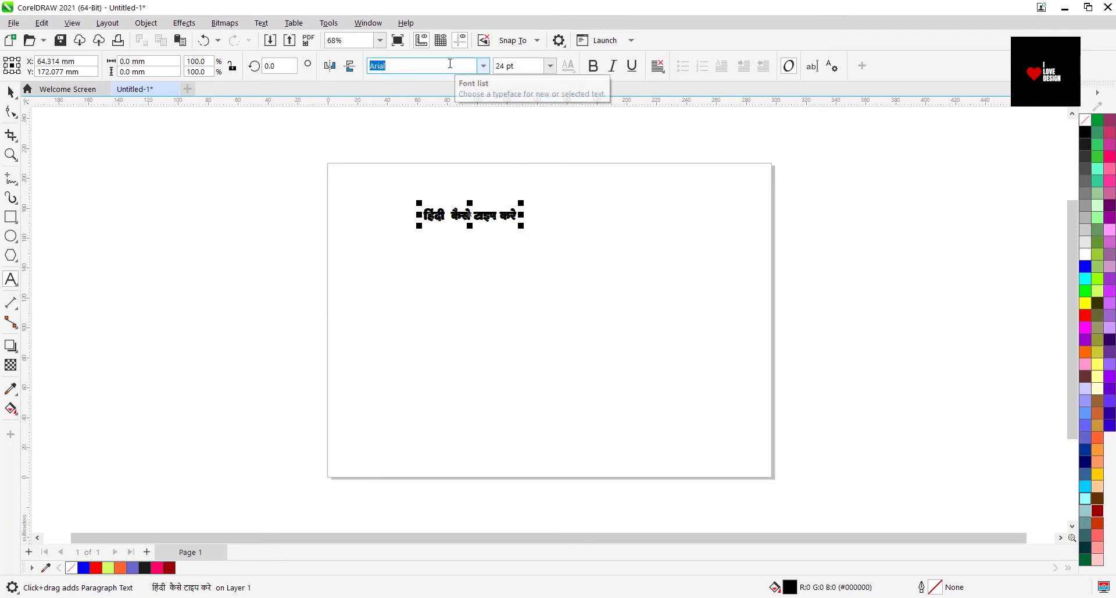
pyautogui.write('Yatra One')
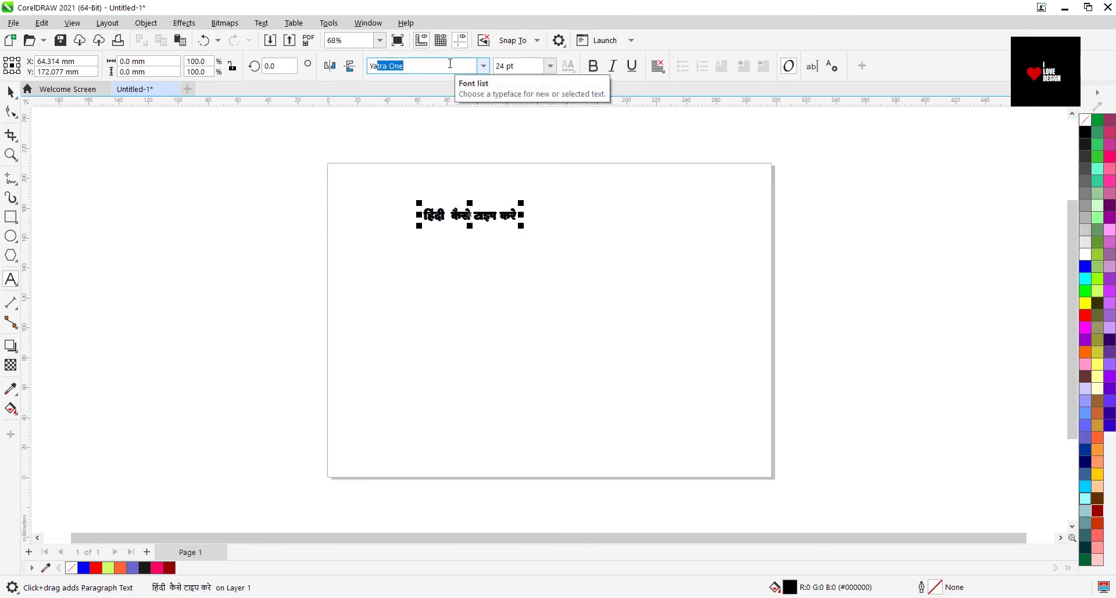
pyautogui.press('Return')
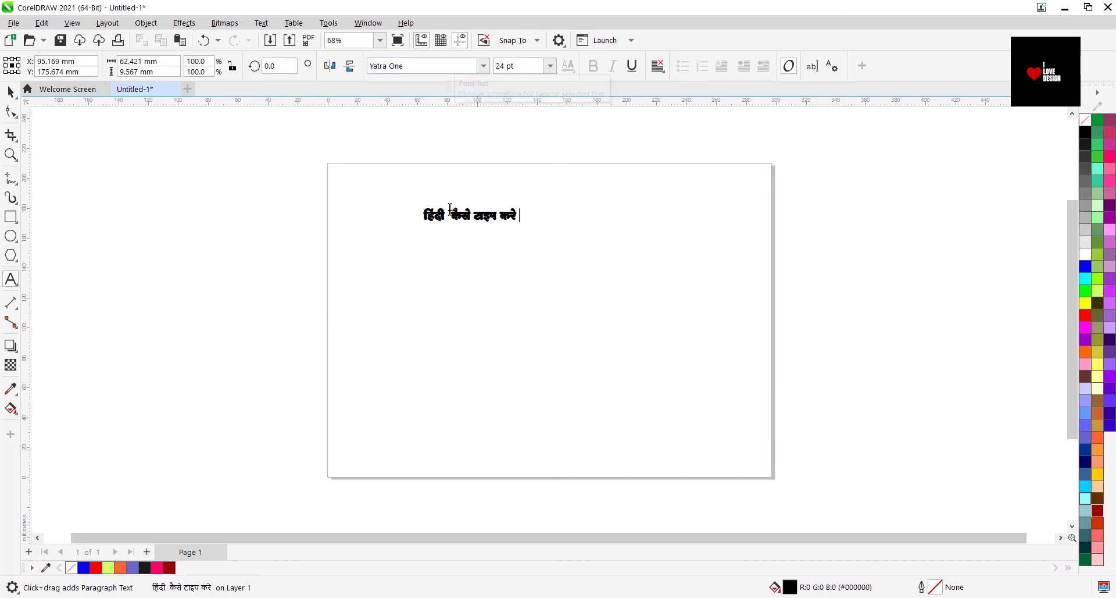
# Step: Select the Hindi sentence as an object and set its font to Yatra One
pyautogui.click(11, 92)
pyautogui.click(423, 221)
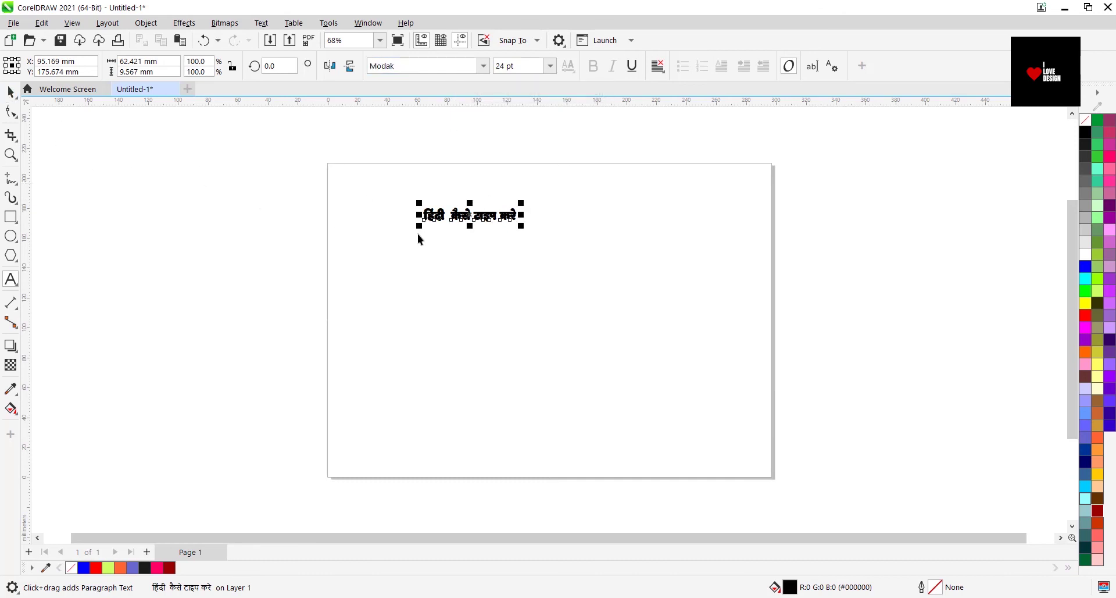
pyautogui.click(481, 218)
pyautogui.click(430, 65)
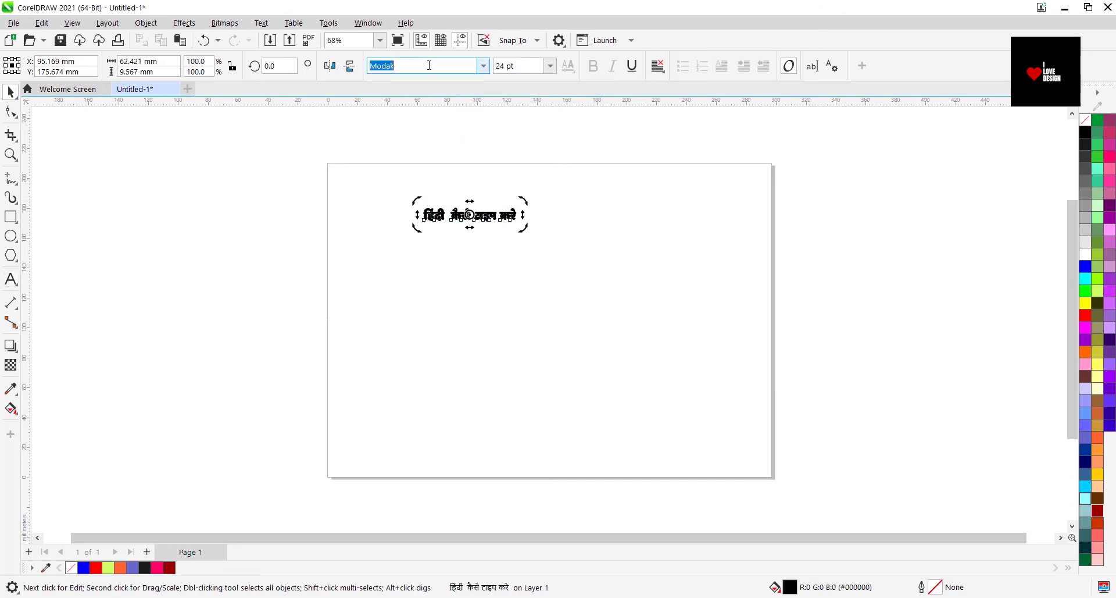
pyautogui.write('Yatra One')
pyautogui.press('Return')
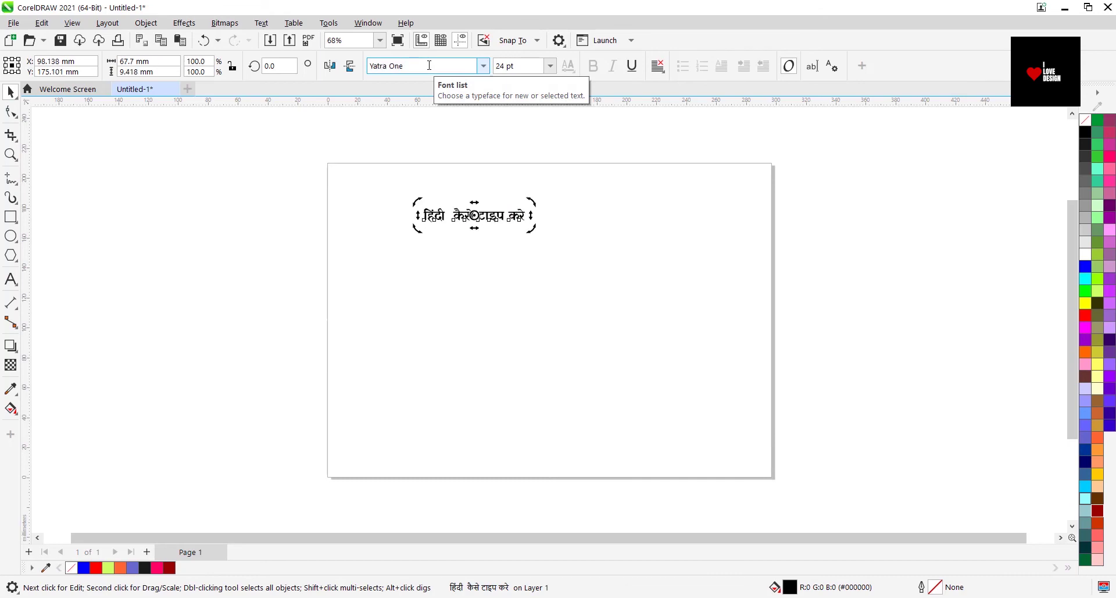
# Step: Enlarge the Hindi sentence proportionally to about 255 × 35 mm and place it near the middle of the page
pyautogui.click(424, 253)
pyautogui.click(512, 220)
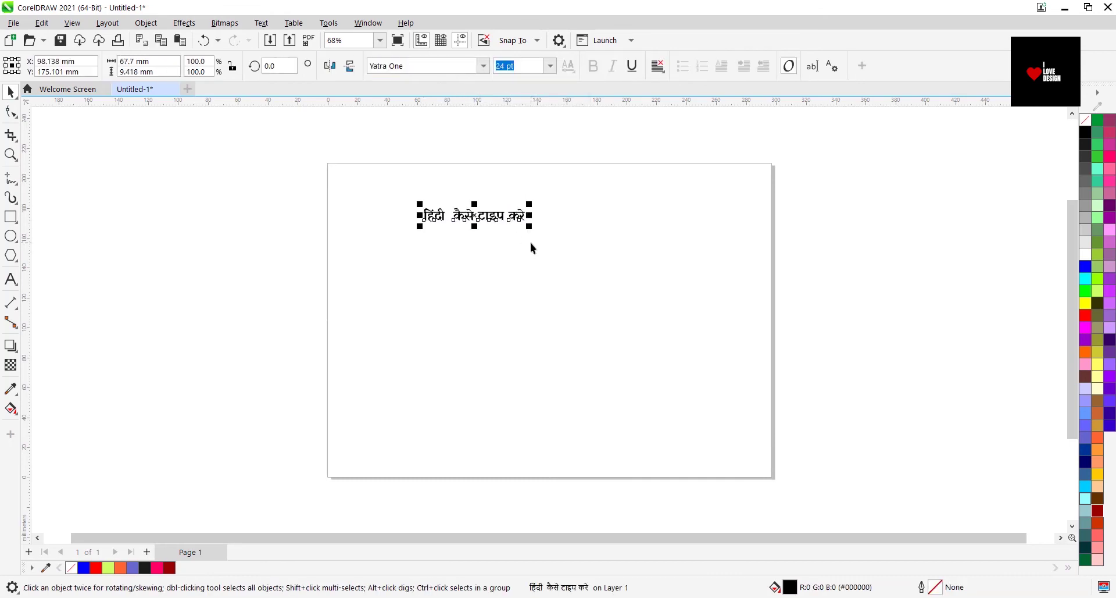
pyautogui.moveTo(534, 233); pyautogui.dragTo(748, 257)
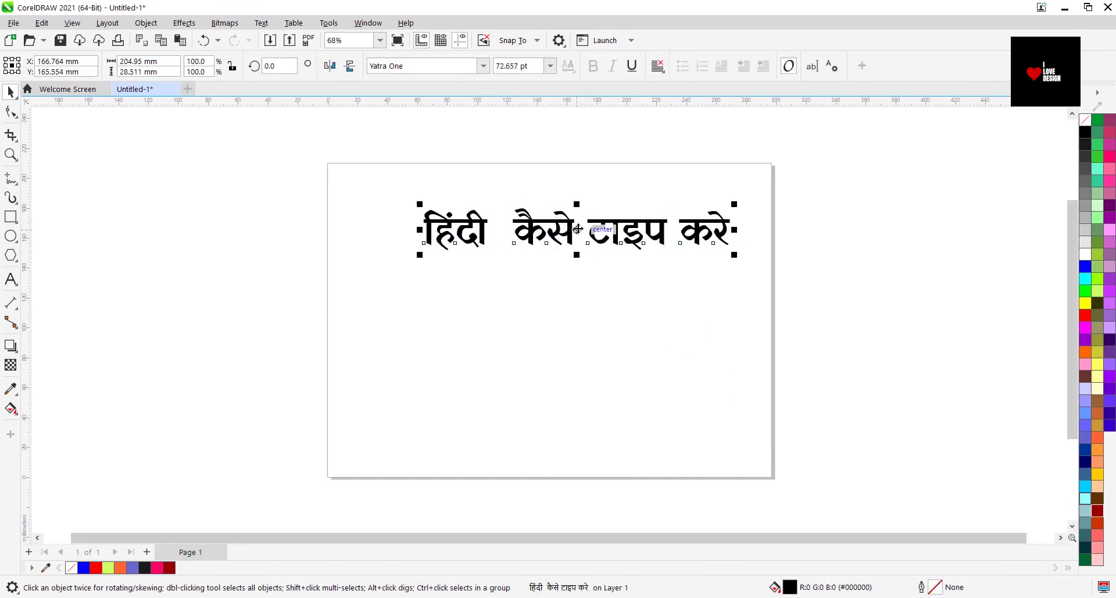
pyautogui.moveTo(545, 241); pyautogui.dragTo(514, 296)
pyautogui.moveTo(668, 329); pyautogui.dragTo(712, 362)
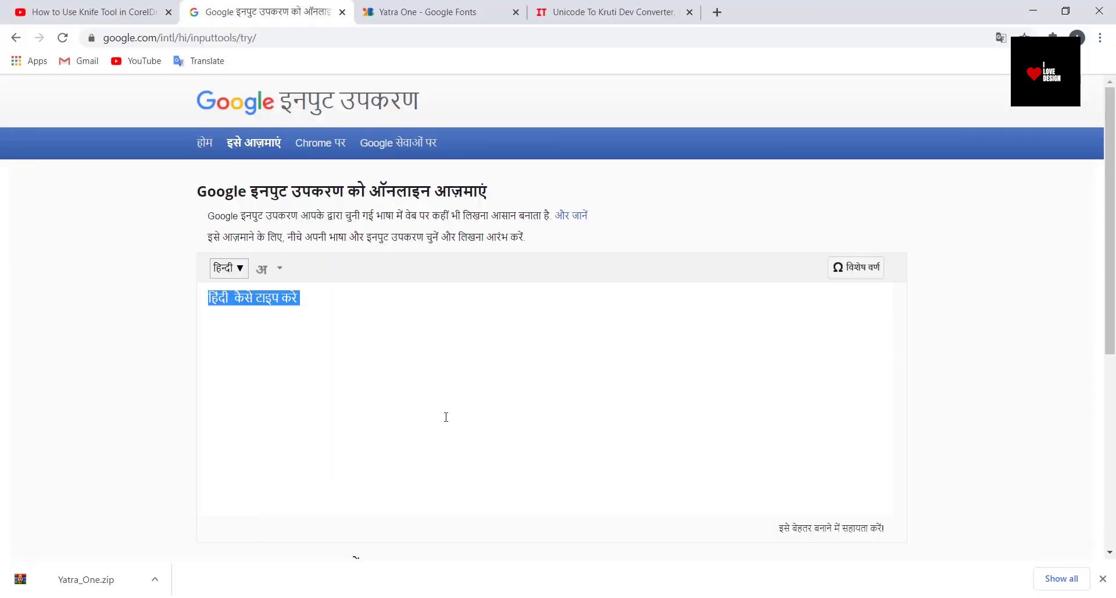
pyautogui.click(219, 299)
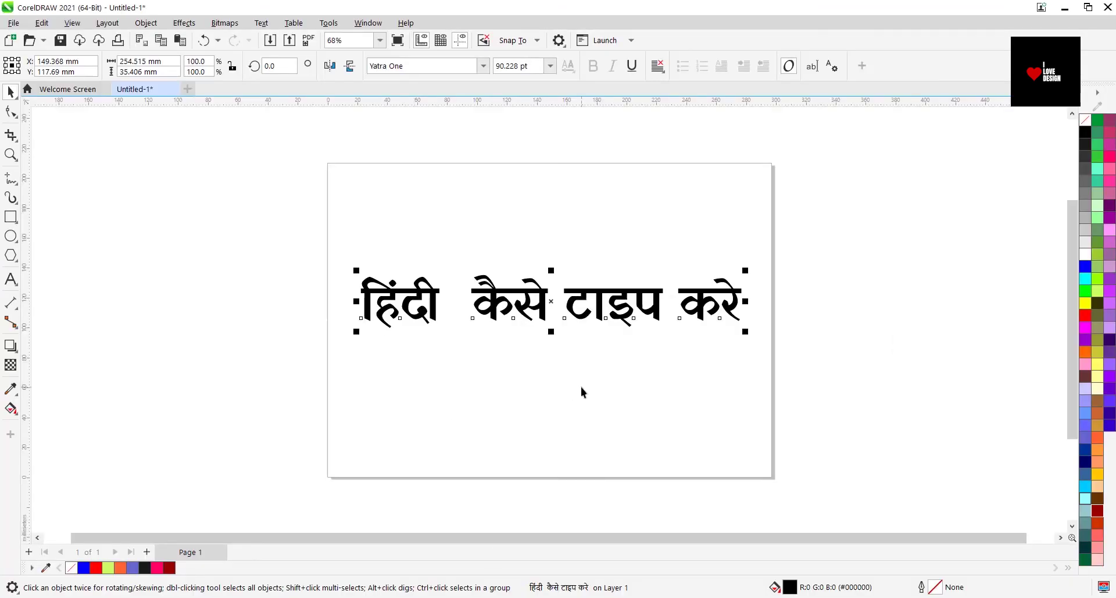
# Step: Move the Hindi sentence slightly up and left on the page and fill it with red (R255 G0 B0)
pyautogui.moveTo(562, 303); pyautogui.dragTo(549, 273)
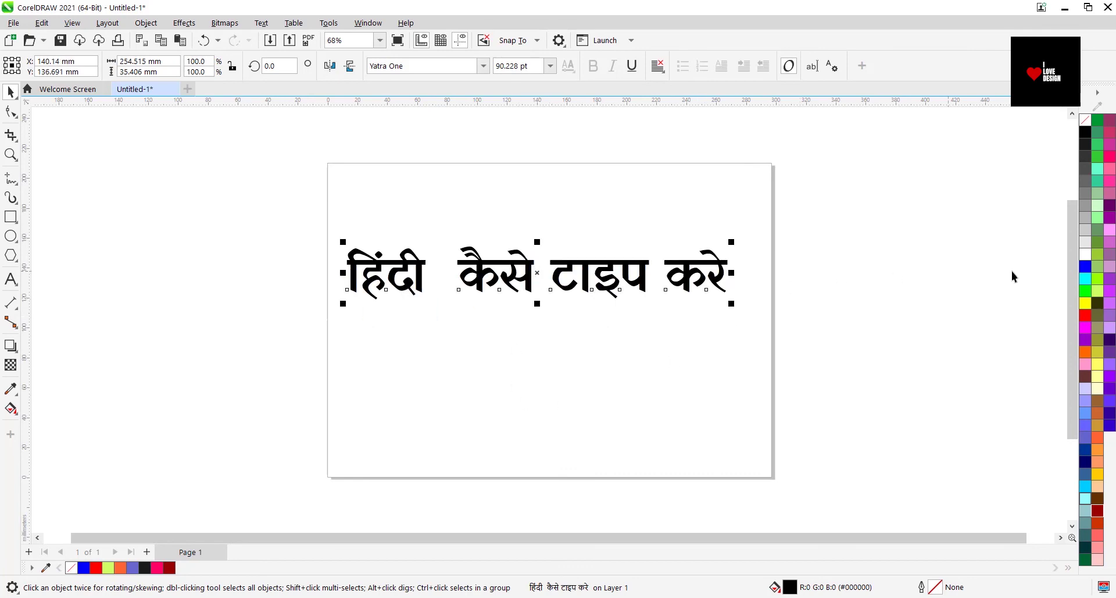
pyautogui.click(1086, 315)
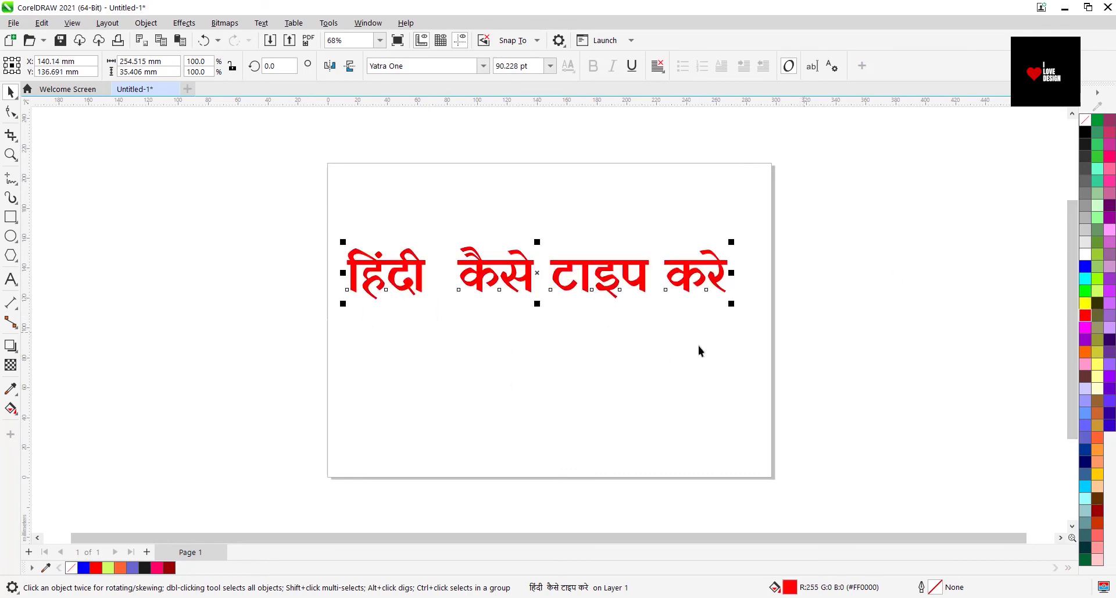
# Step: Break the red Hindi sentence apart into separate word objects
pyautogui.click(567, 321)
pyautogui.click(507, 289)
pyautogui.hotkey('ctrl', 'k')
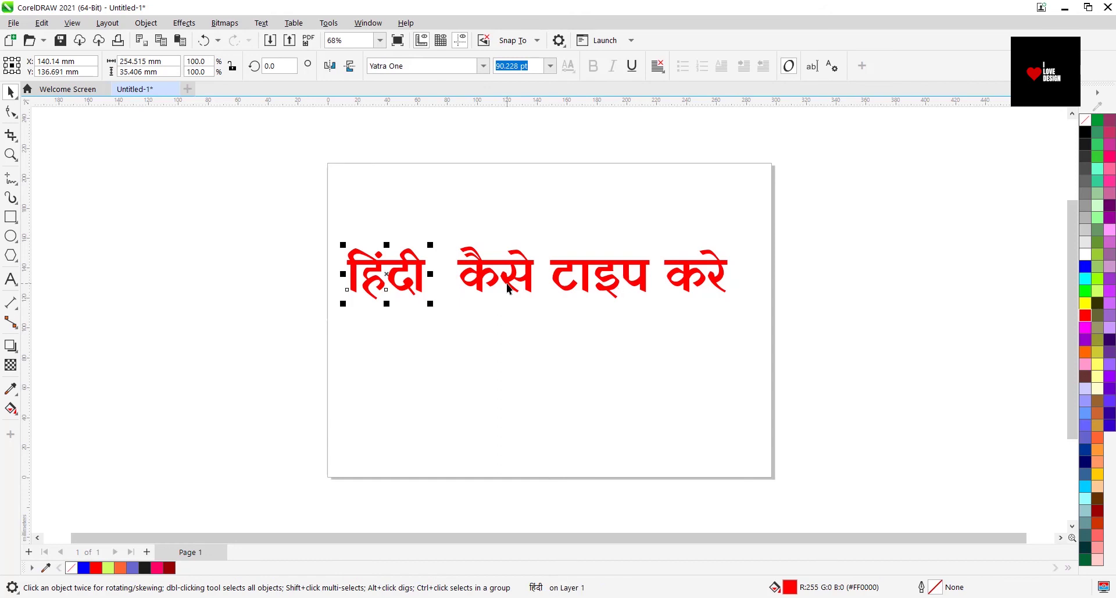
# Step: Rearrange the words in two columns, placing कैसे below हिंदी and टाइप below करे to the right of them
pyautogui.click(496, 269)
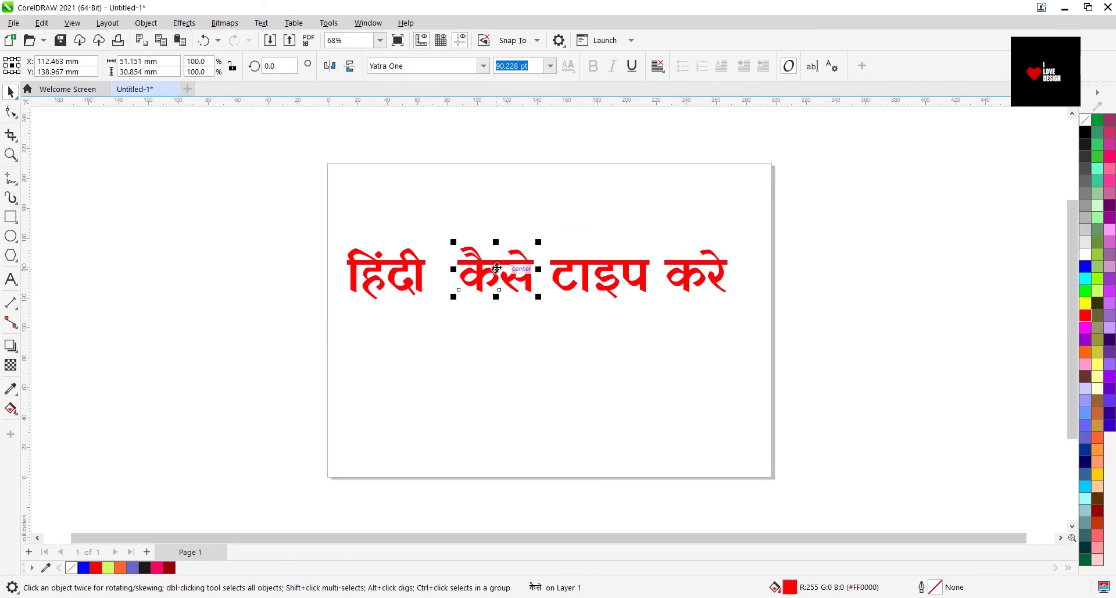
pyautogui.moveTo(497, 269); pyautogui.dragTo(397, 336)
pyautogui.moveTo(632, 271); pyautogui.dragTo(625, 353)
pyautogui.moveTo(693, 284); pyautogui.dragTo(607, 273)
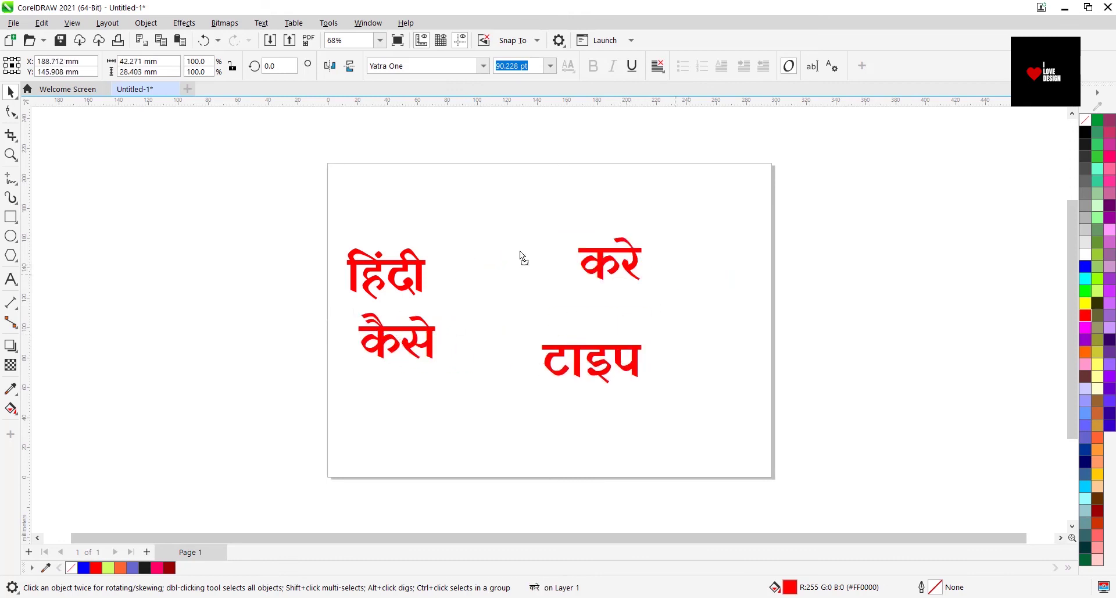
pyautogui.moveTo(520, 256); pyautogui.dragTo(521, 257)
pyautogui.moveTo(576, 355); pyautogui.dragTo(519, 307)
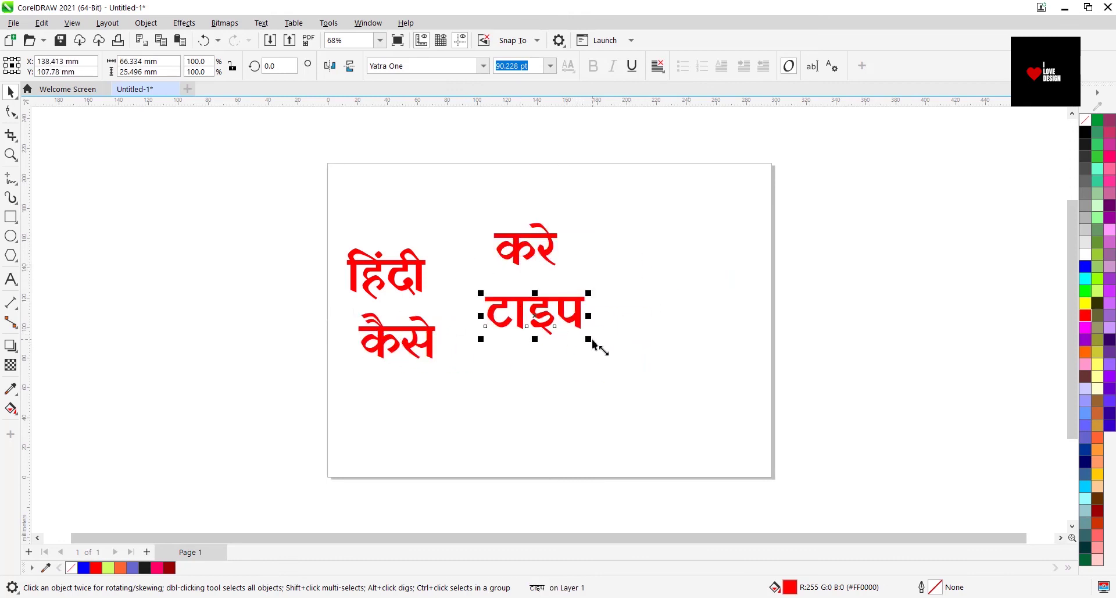
# Step: Enlarge टाइप and करे, making करे about 81 × 54 mm, and shift करे and हिंदी toward the page's upper right and upper left
pyautogui.moveTo(590, 341); pyautogui.dragTo(698, 387)
pyautogui.click(561, 240)
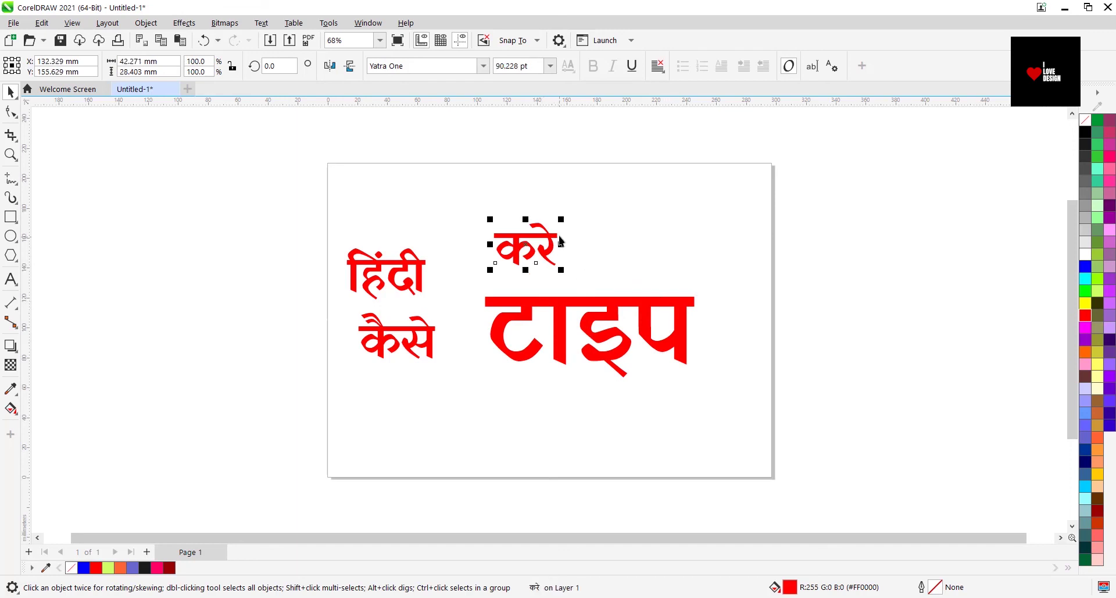
pyautogui.moveTo(562, 219); pyautogui.dragTo(661, 183)
pyautogui.moveTo(590, 235); pyautogui.dragTo(700, 241)
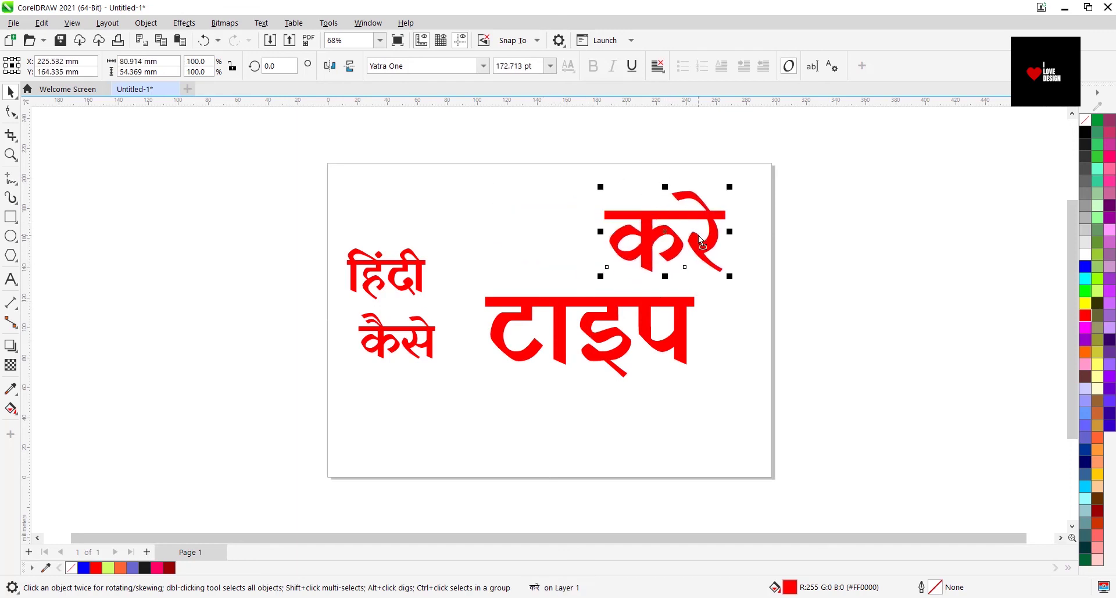
pyautogui.moveTo(401, 287); pyautogui.dragTo(412, 254)
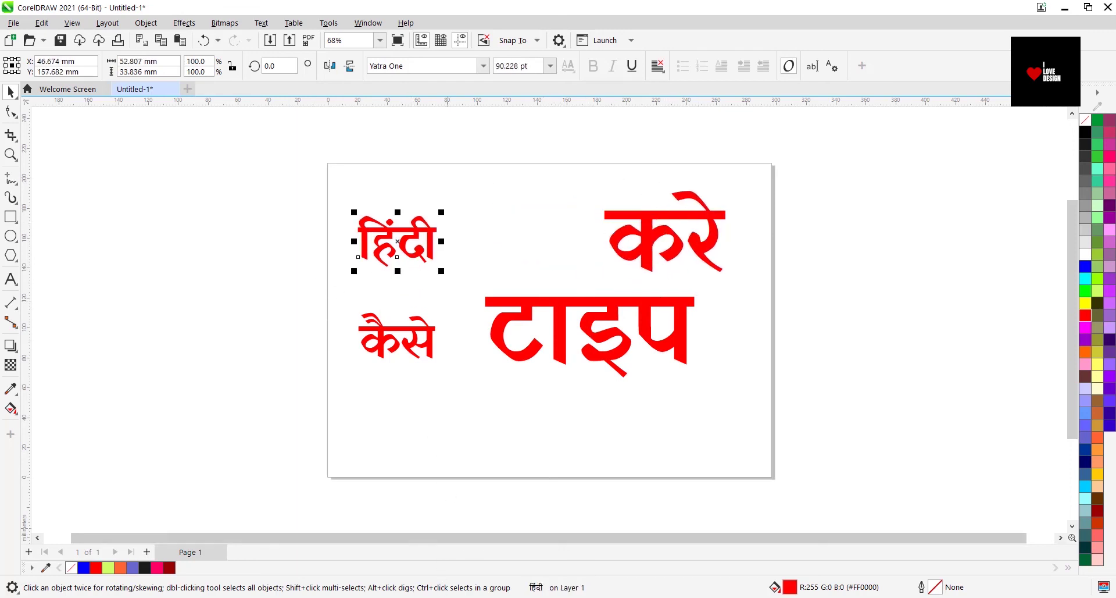